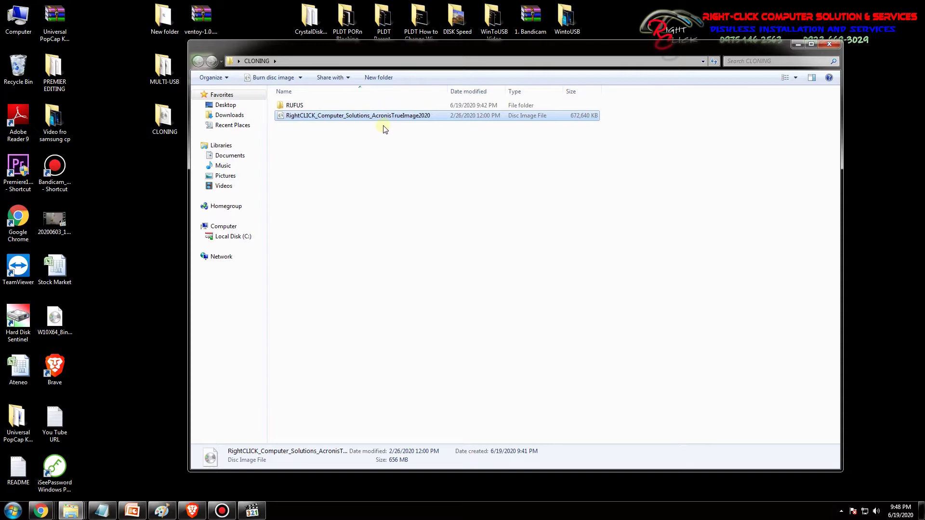
Step: Look through the CLONING folder, checking the Acronis True Image 2020 disc image and the contents of the RUFUS subfolder
{"action": "double_click", "coordinate": [295, 105]}
{"action": "left_click", "coordinate": [196, 61]}
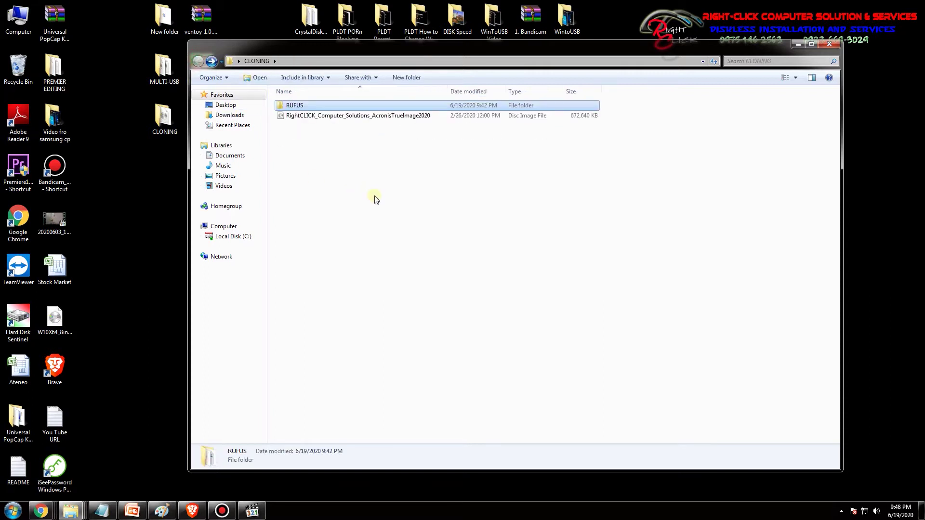
{"action": "left_click", "coordinate": [329, 117]}
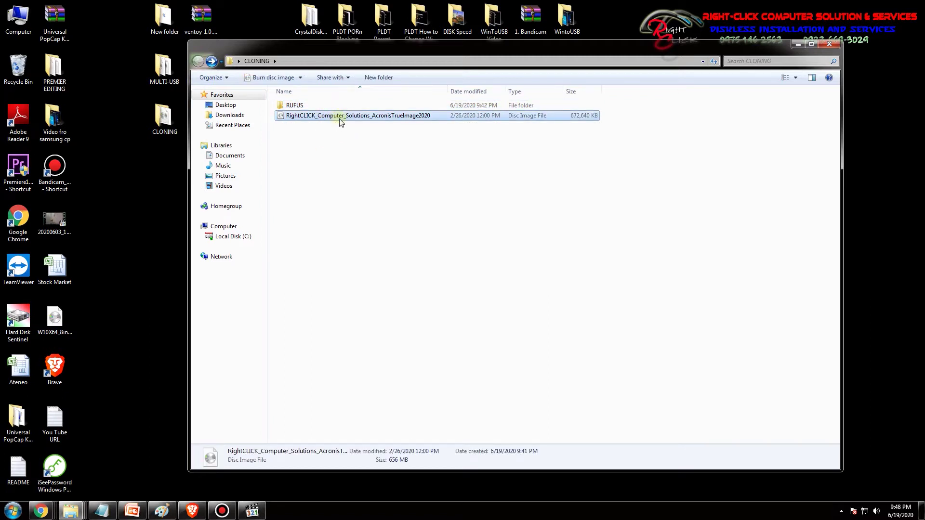
{"action": "double_click", "coordinate": [294, 105]}
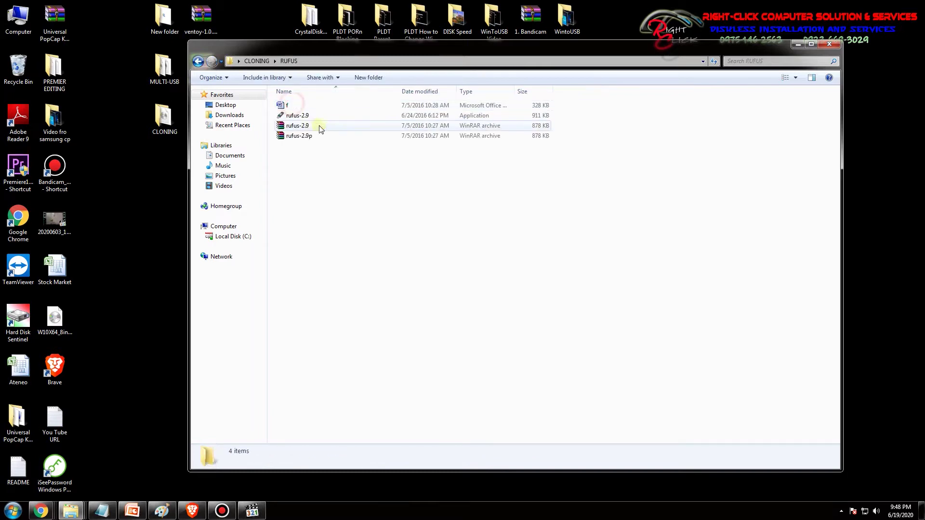
{"action": "left_click", "coordinate": [197, 61]}
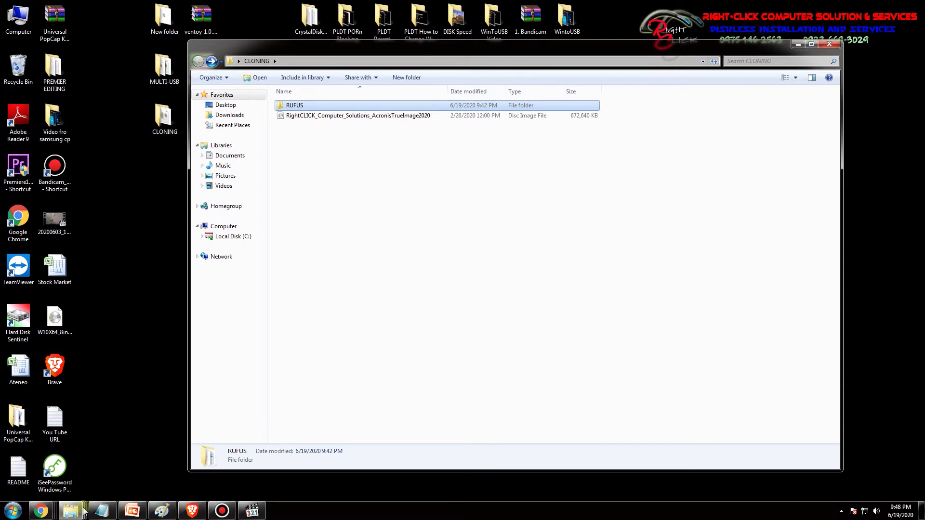
Step: Switch to Chrome, view the channel's video "How to Create Multi bootable OS on USB Flash Drive", and return to the CLONING folder
{"action": "left_click", "coordinate": [40, 511]}
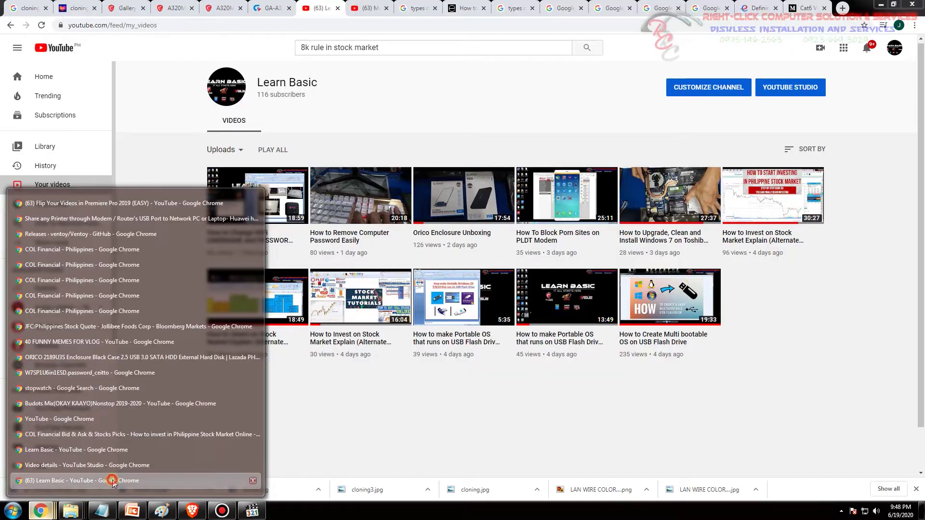
{"action": "left_click", "coordinate": [112, 481]}
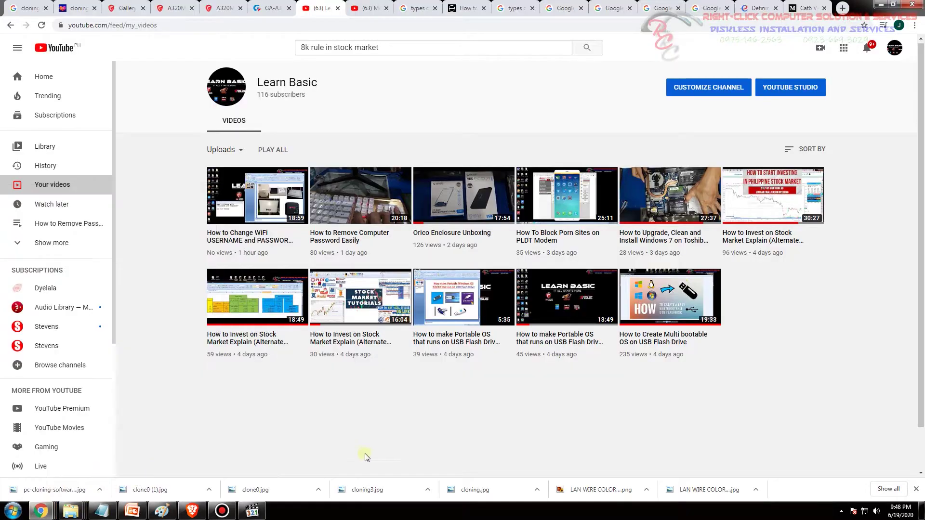
{"action": "left_click", "coordinate": [654, 338]}
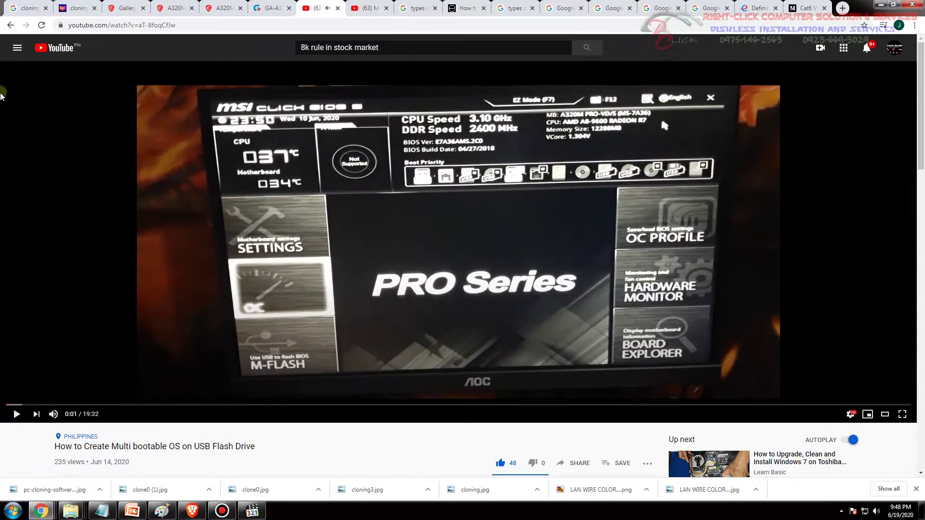
{"action": "left_click", "coordinate": [10, 25]}
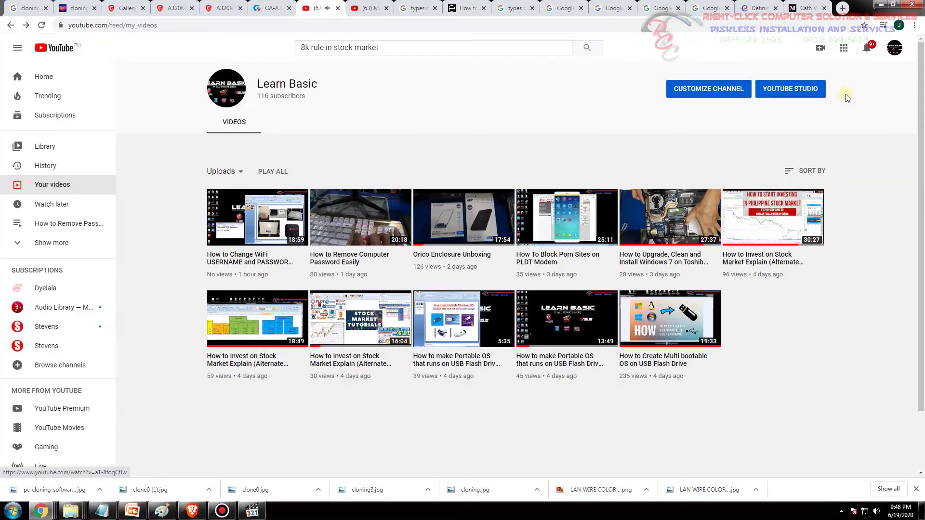
{"action": "left_click", "coordinate": [881, 5]}
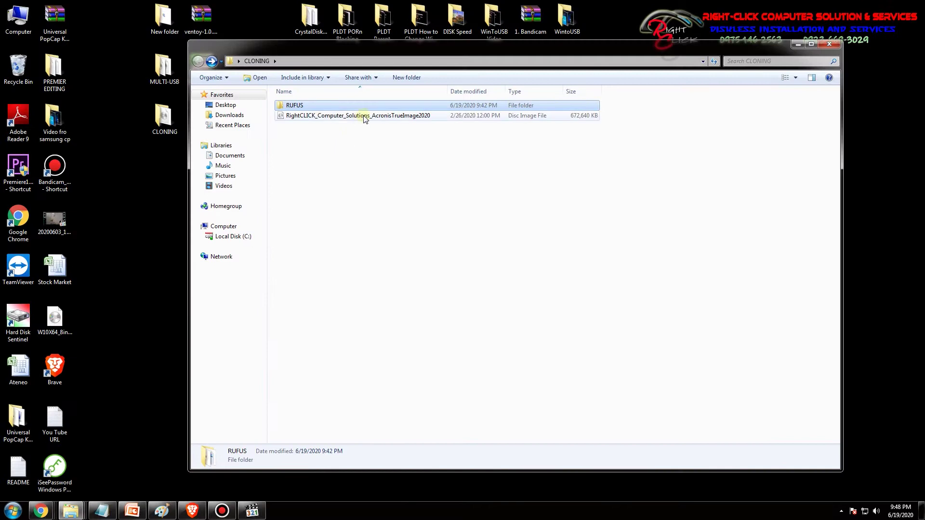
Step: Open the Computer window, dismiss the AutoPlay prompt for USB (D:), and arrange the window beside the CLONING folder
{"action": "left_click", "coordinate": [366, 118]}
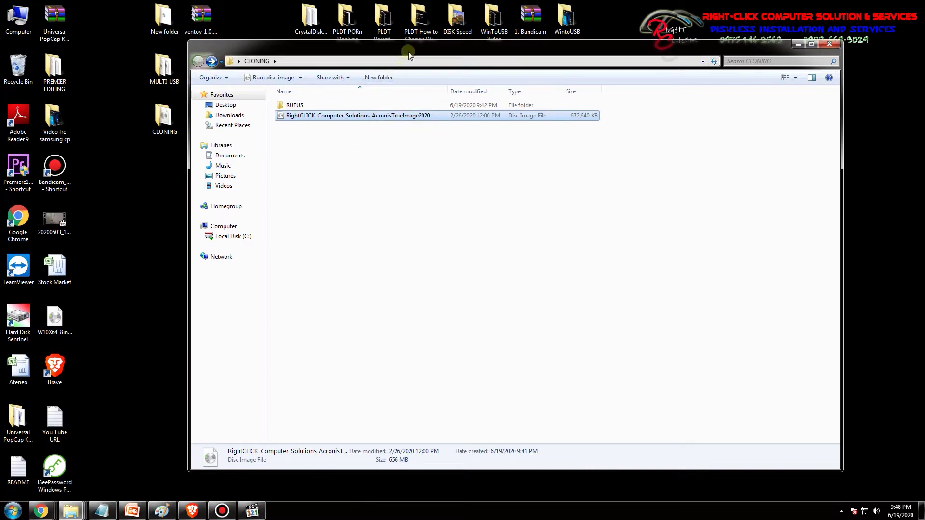
{"action": "left_click_drag", "start_coordinate": [405, 48], "coordinate": [444, 61]}
{"action": "left_click", "coordinate": [337, 119]}
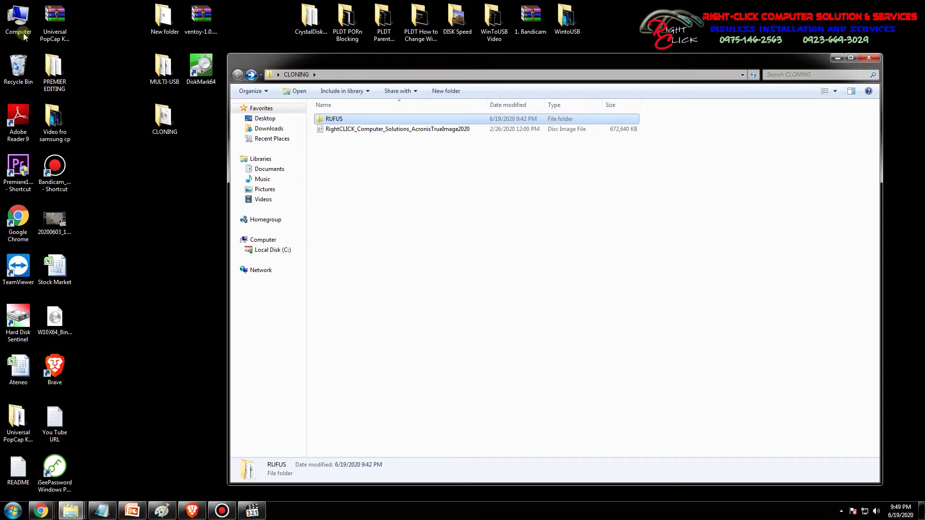
{"action": "double_click", "coordinate": [18, 19]}
{"action": "mouse_move", "coordinate": [476, 70]}
{"action": "left_mouse_down"}
{"action": "mouse_move", "coordinate": [271, 105]}
{"action": "mouse_move", "coordinate": [252, 97]}
{"action": "left_mouse_up"}
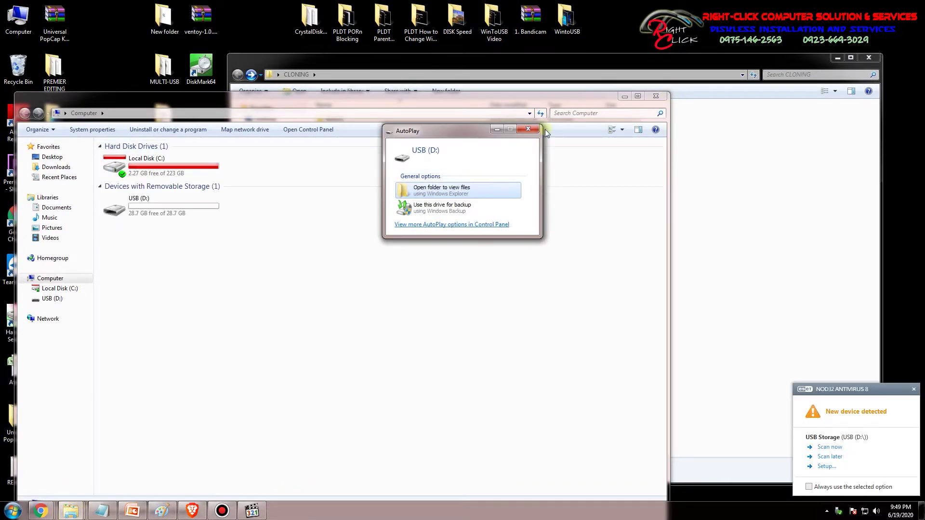
{"action": "left_click", "coordinate": [535, 129]}
{"action": "left_click_drag", "start_coordinate": [667, 93], "coordinate": [565, 234]}
{"action": "left_click_drag", "start_coordinate": [493, 250], "coordinate": [506, 164]}
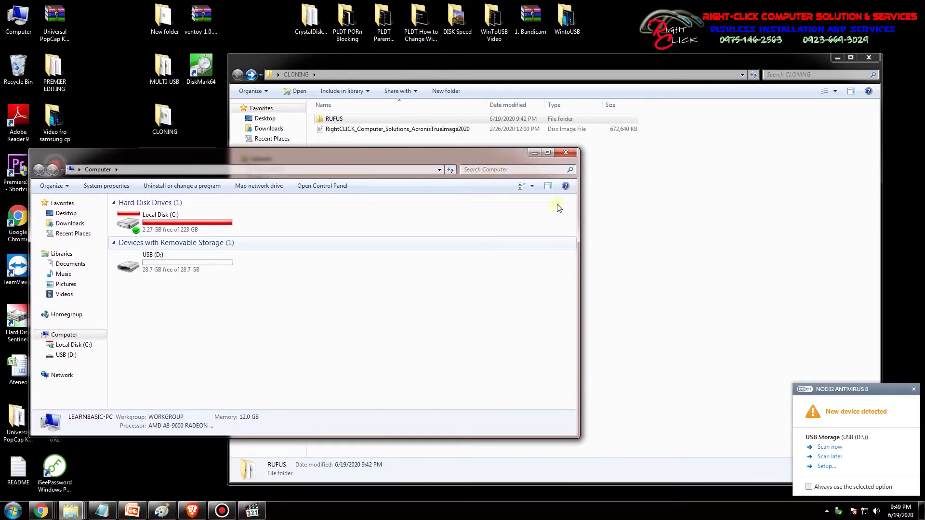
{"action": "left_click", "coordinate": [512, 161]}
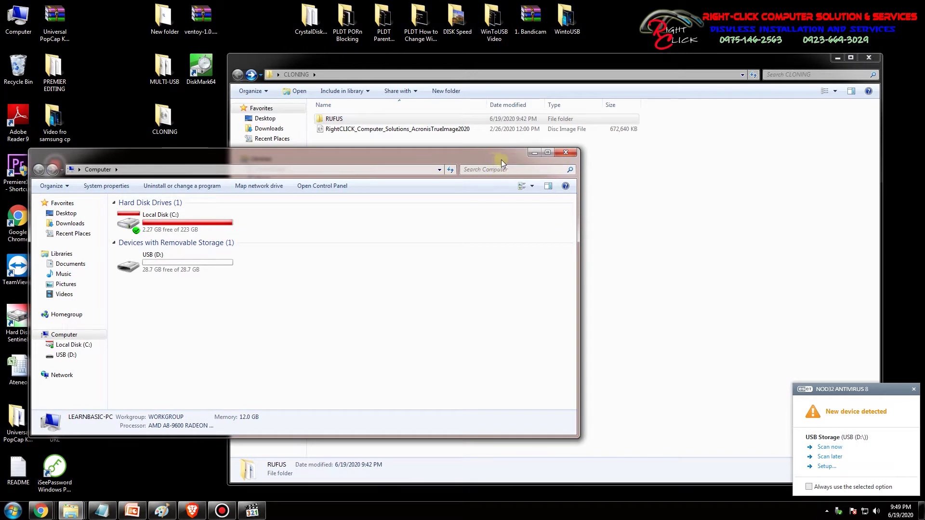
{"action": "left_click_drag", "start_coordinate": [501, 160], "coordinate": [490, 160]}
{"action": "left_click_drag", "start_coordinate": [425, 63], "coordinate": [511, 59]}
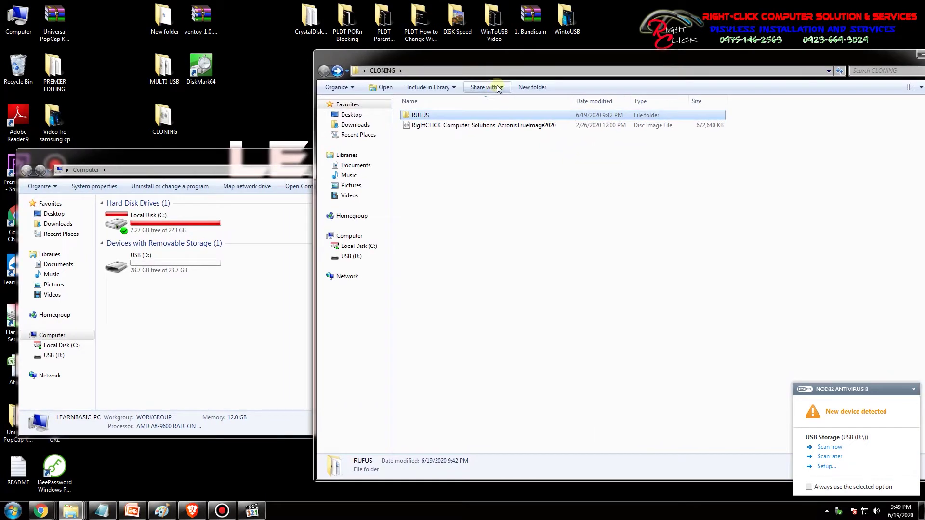
Step: Launch the rufus-2.9 application from the RUFUS folder and decline its online update checks
{"action": "double_click", "coordinate": [431, 116]}
{"action": "left_click", "coordinate": [417, 126]}
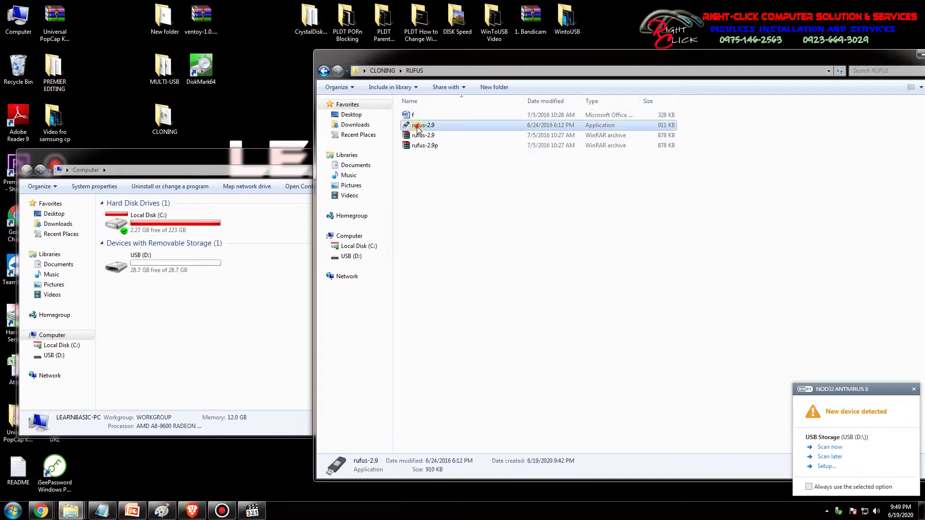
{"action": "double_click", "coordinate": [417, 126]}
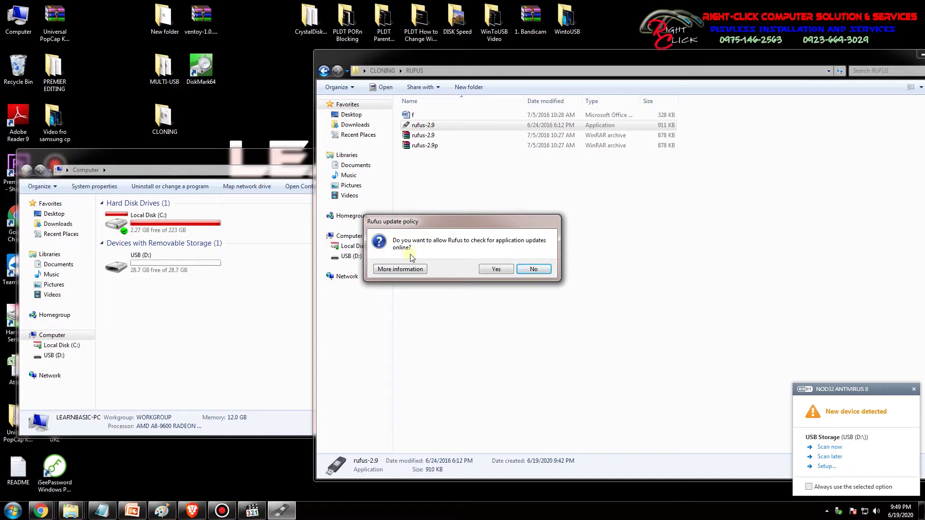
{"action": "left_click", "coordinate": [539, 270]}
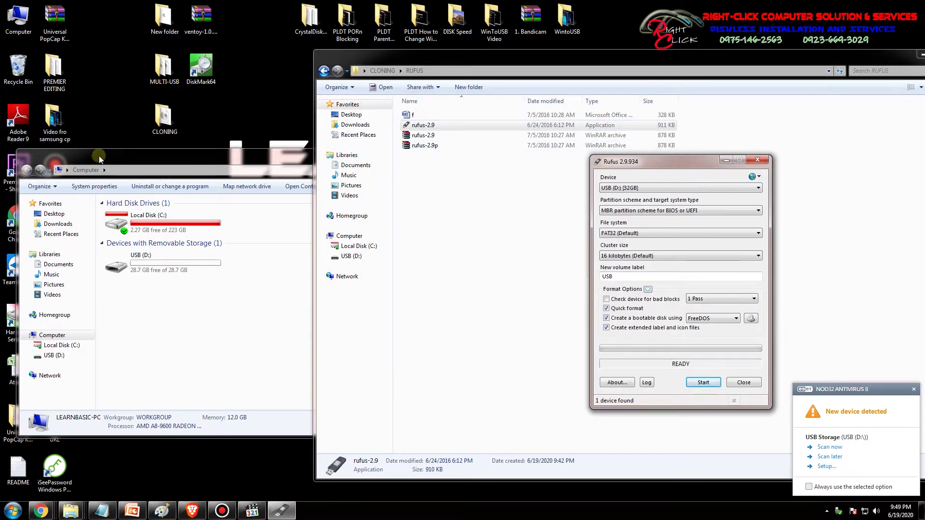
Step: Choose USB (D:) [32GB] as the target device in Rufus, keeping the drive list in view
{"action": "left_click_drag", "start_coordinate": [664, 161], "coordinate": [568, 126]}
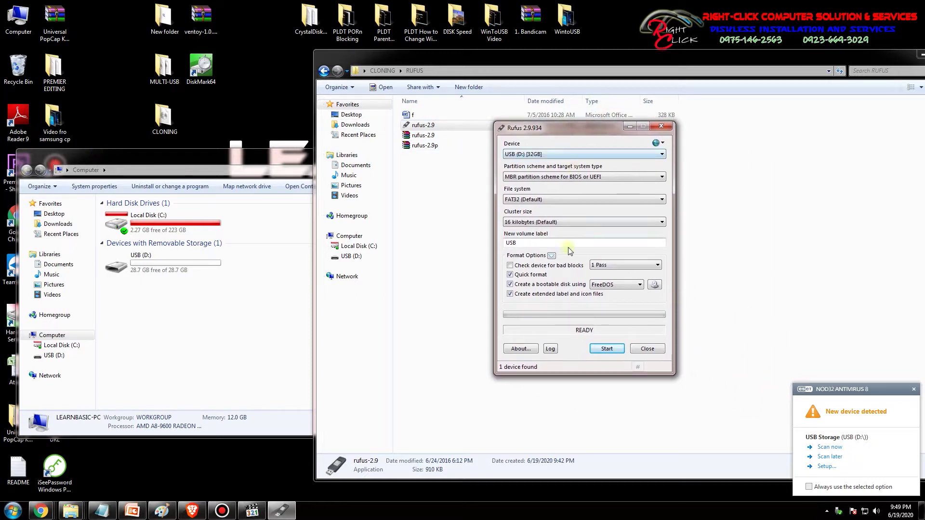
{"action": "left_click", "coordinate": [558, 155]}
{"action": "left_click", "coordinate": [556, 163]}
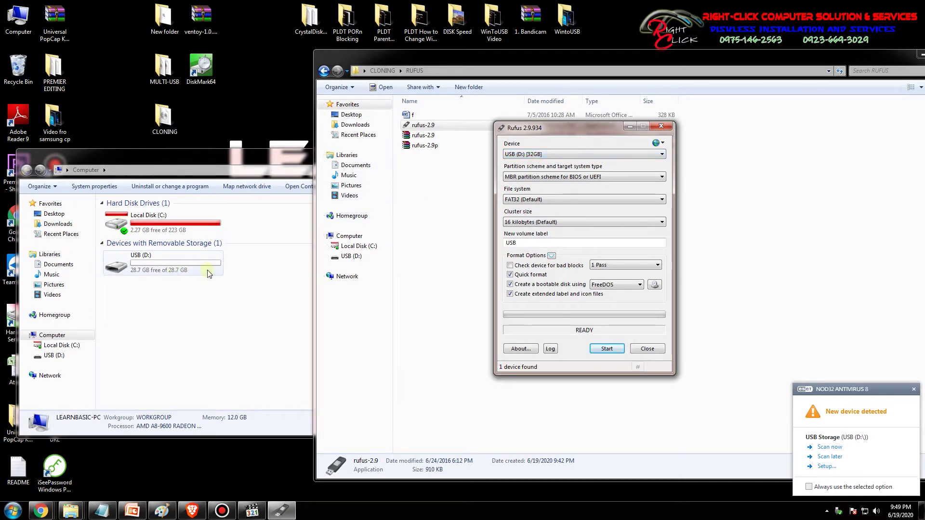
{"action": "mouse_move", "coordinate": [543, 128]}
{"action": "left_mouse_down"}
{"action": "mouse_move", "coordinate": [557, 60]}
{"action": "mouse_move", "coordinate": [542, 123]}
{"action": "left_mouse_up"}
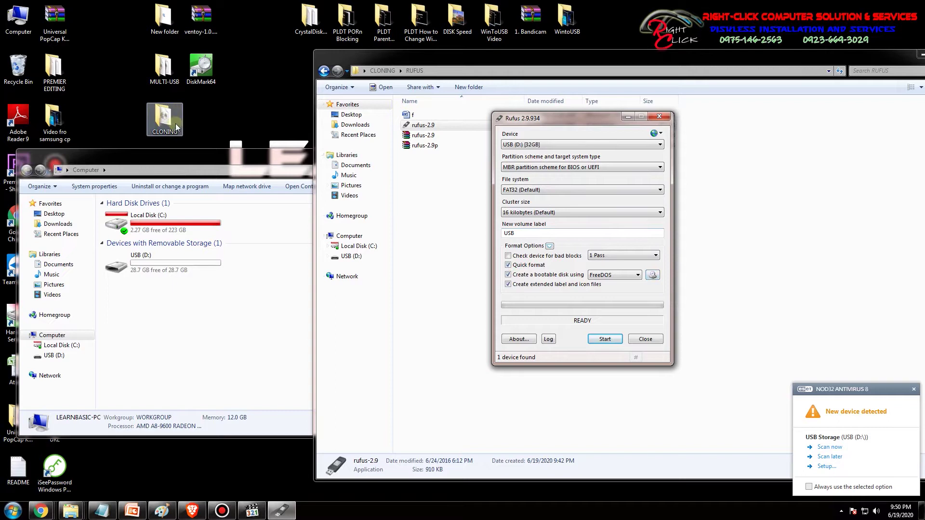
Step: Load the RightCLICK_Computer_Solutions_AcronisTrueImage2020 disc image from the desktop's CLONING folder as the source for the bootable disk
{"action": "left_click", "coordinate": [653, 276]}
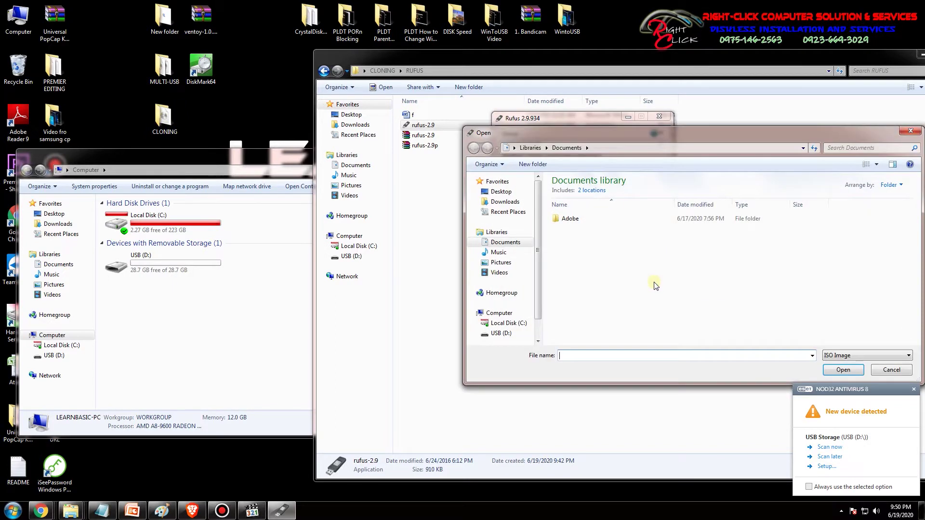
{"action": "left_click", "coordinate": [501, 191]}
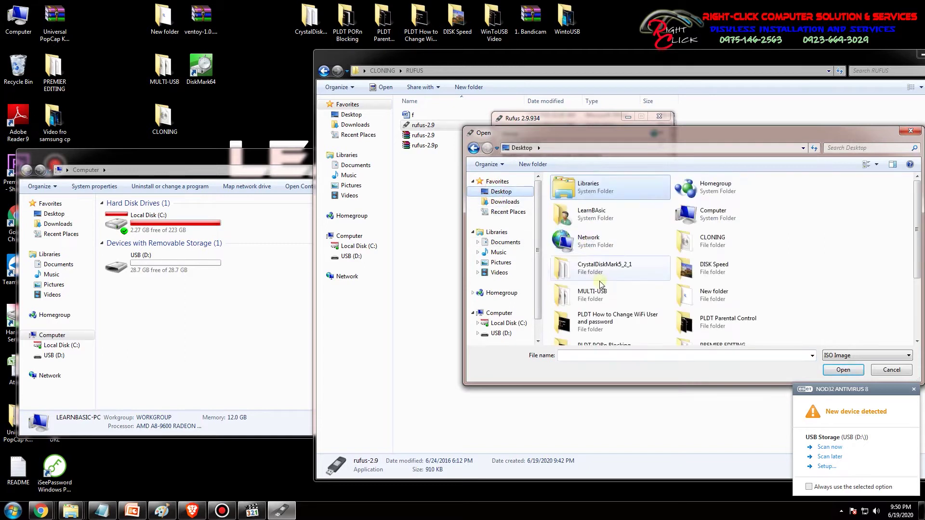
{"action": "left_click", "coordinate": [713, 329]}
{"action": "scroll", "coordinate": [716, 330], "scroll_direction": "down", "scroll_amount": 3}
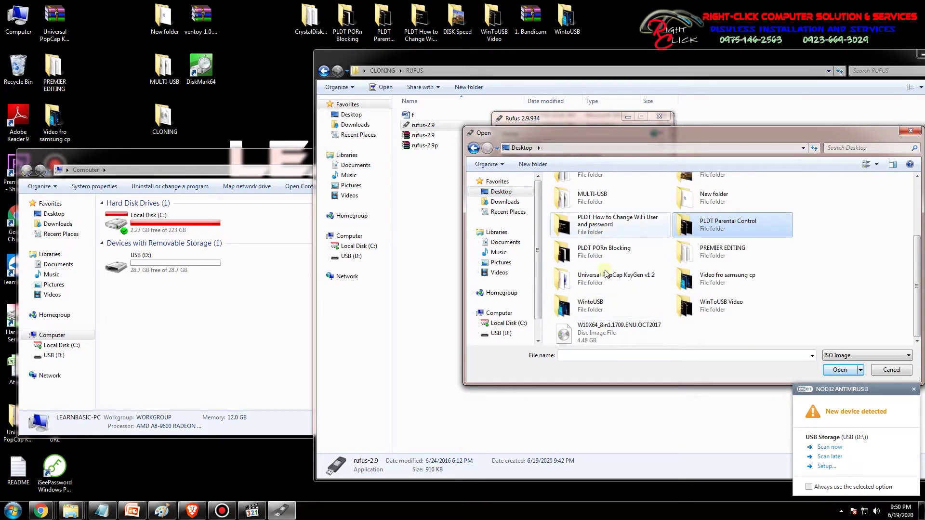
{"action": "scroll", "coordinate": [714, 289], "scroll_direction": "up", "scroll_amount": 3}
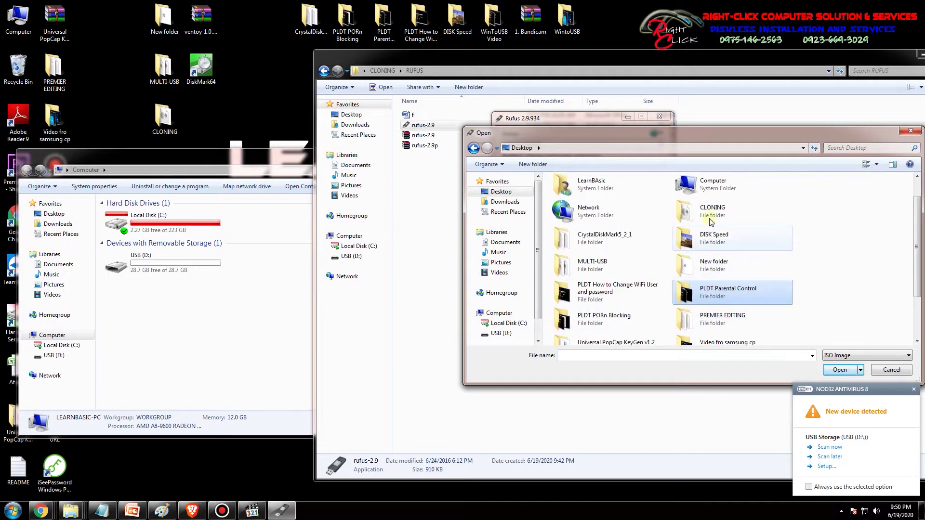
{"action": "double_click", "coordinate": [710, 206]}
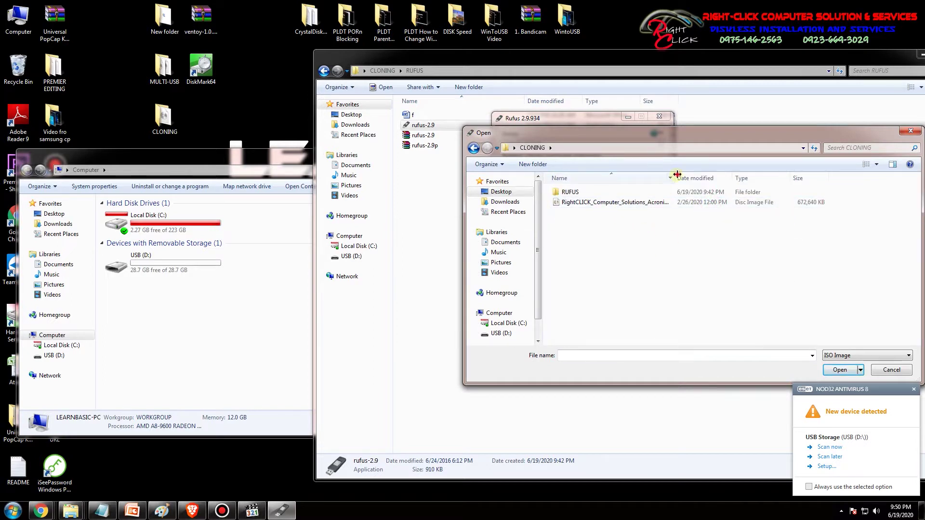
{"action": "left_click_drag", "start_coordinate": [675, 177], "coordinate": [747, 177]}
{"action": "left_click", "coordinate": [661, 203]}
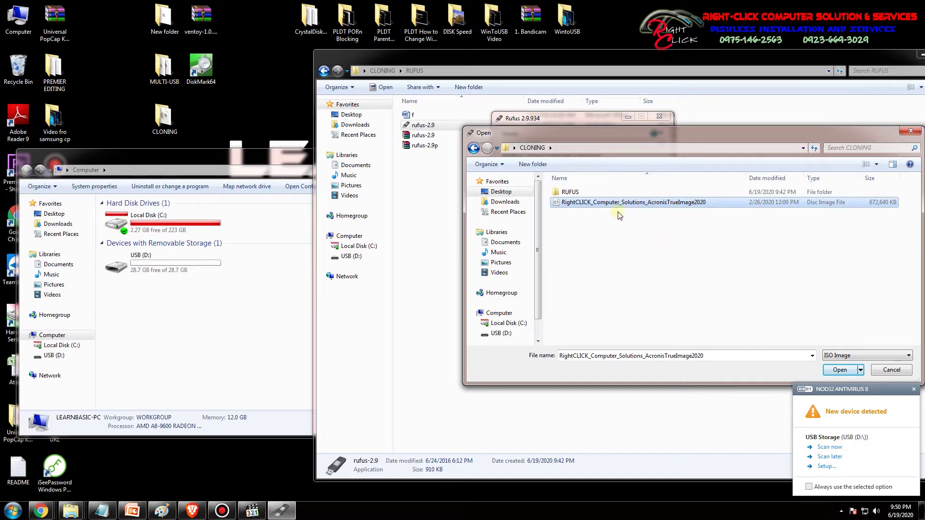
{"action": "left_click", "coordinate": [840, 370]}
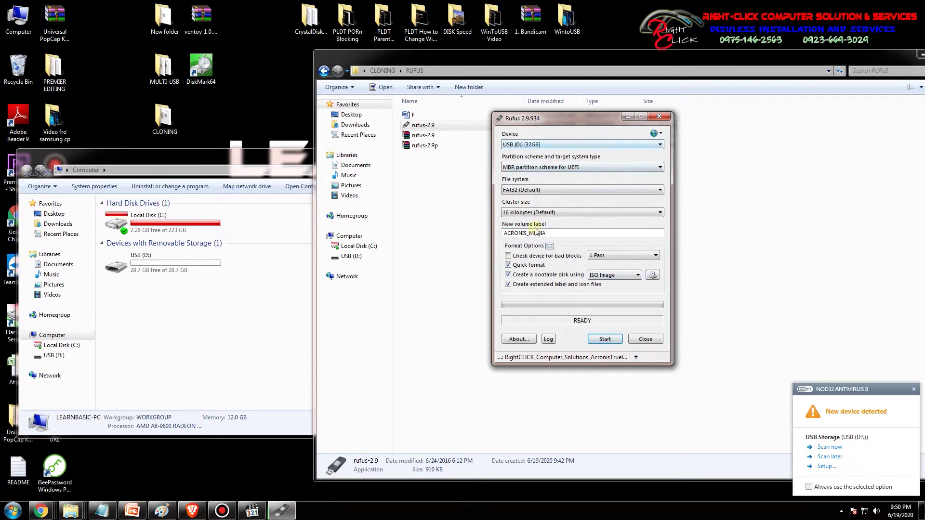
Step: Start writing the image to the USB drive in DD Image mode and accept the erasure of all its data
{"action": "left_click", "coordinate": [616, 341]}
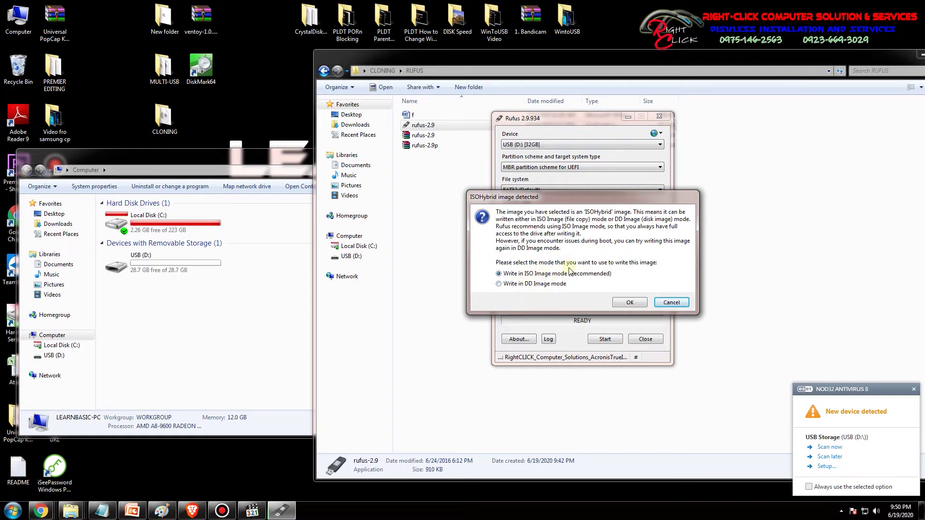
{"action": "left_click", "coordinate": [500, 284]}
{"action": "left_click", "coordinate": [629, 302]}
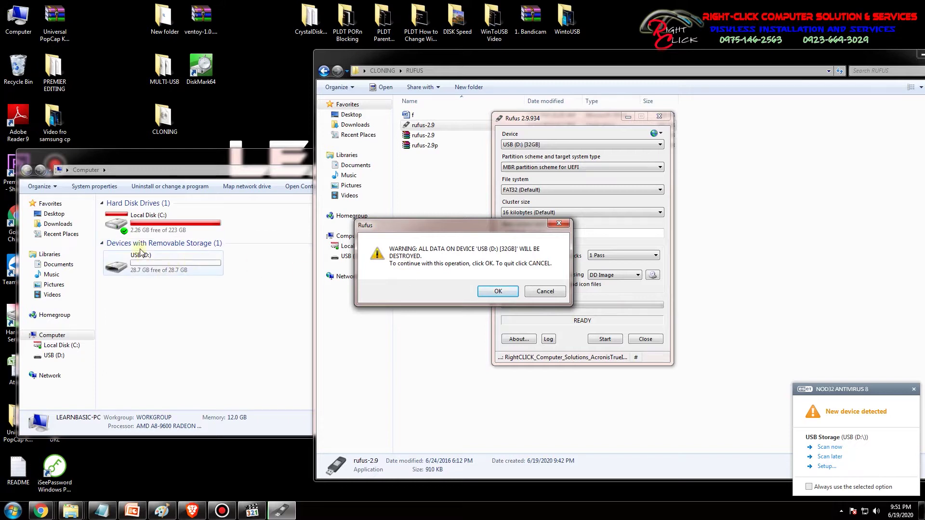
{"action": "left_click", "coordinate": [499, 292]}
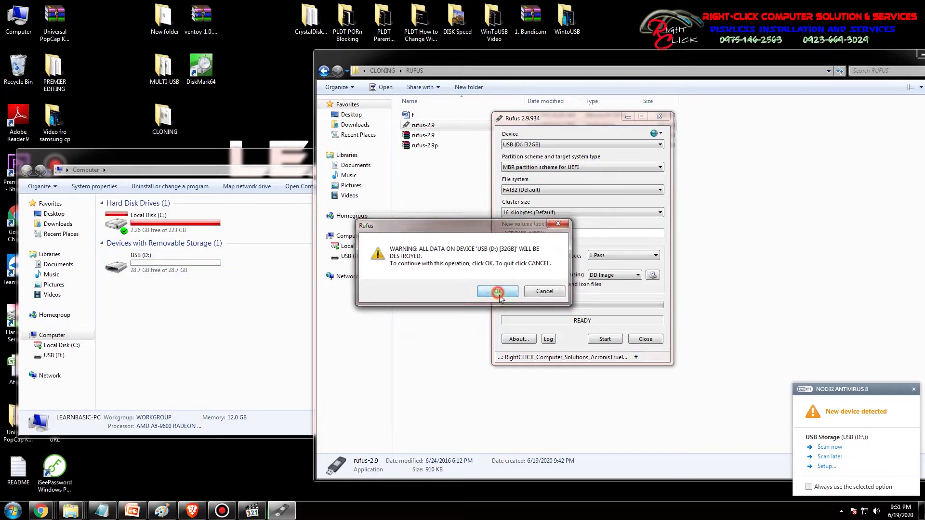
{"action": "left_click", "coordinate": [502, 300]}
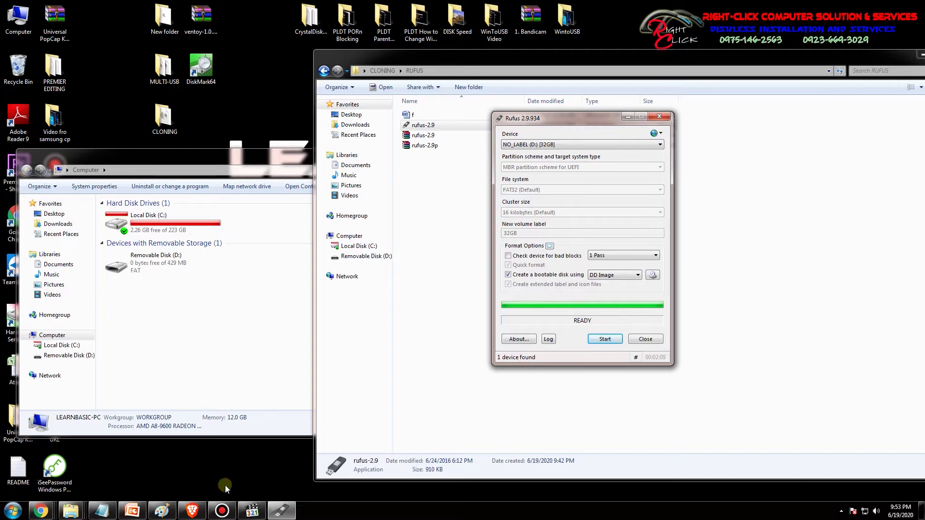
Step: Close Rufus and the RUFUS folder window, and move the Computer window to the middle of the desktop
{"action": "left_click", "coordinate": [645, 339]}
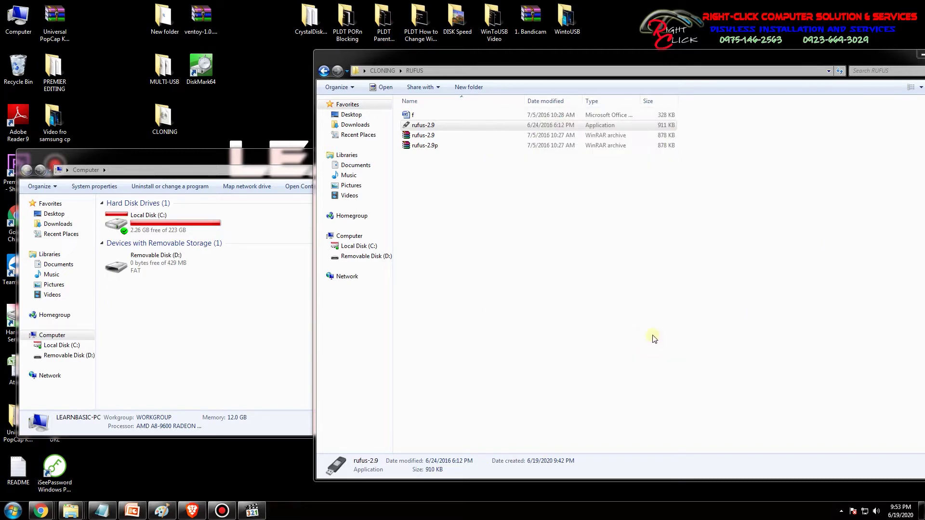
{"action": "left_click_drag", "start_coordinate": [887, 63], "coordinate": [819, 63]}
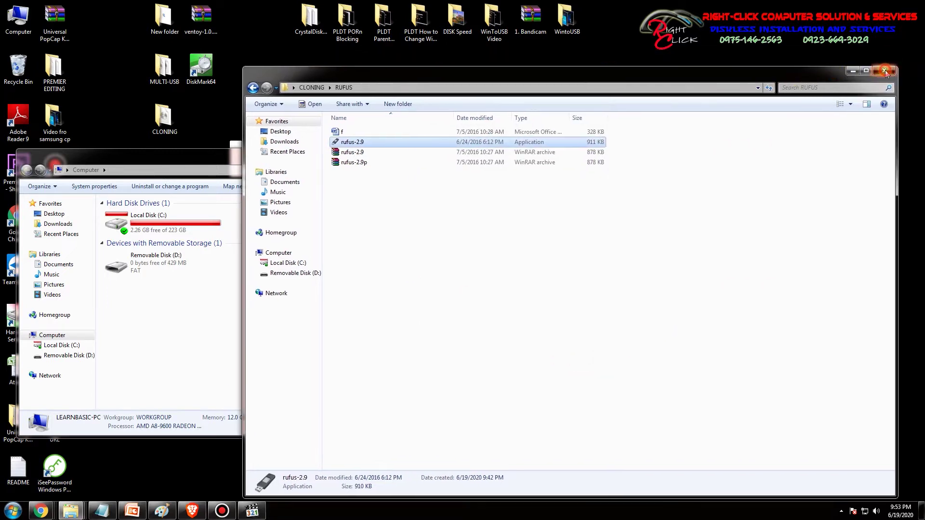
{"action": "left_click", "coordinate": [881, 55]}
{"action": "left_click_drag", "start_coordinate": [268, 155], "coordinate": [632, 175]}
{"action": "left_click_drag", "start_coordinate": [554, 175], "coordinate": [483, 154]}
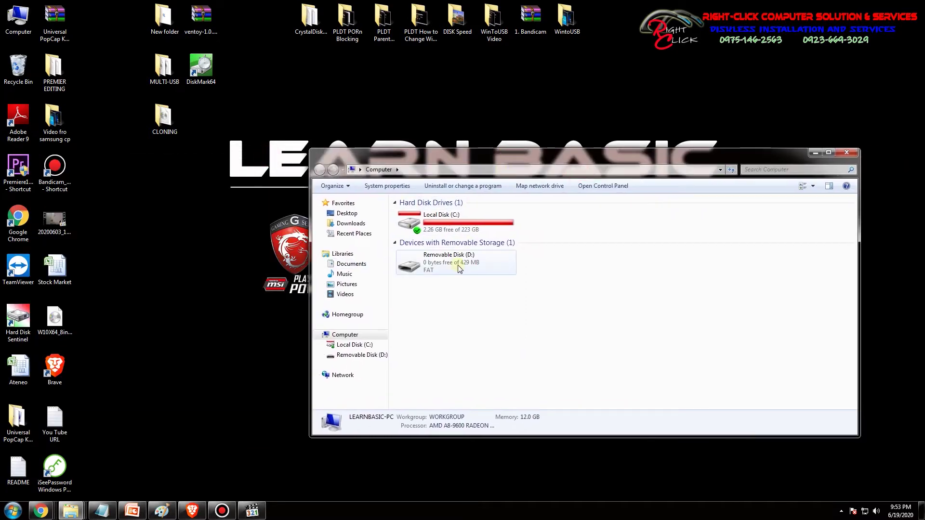
Step: Examine the files written to Removable Disk (D:) and return to the Computer view
{"action": "double_click", "coordinate": [458, 268]}
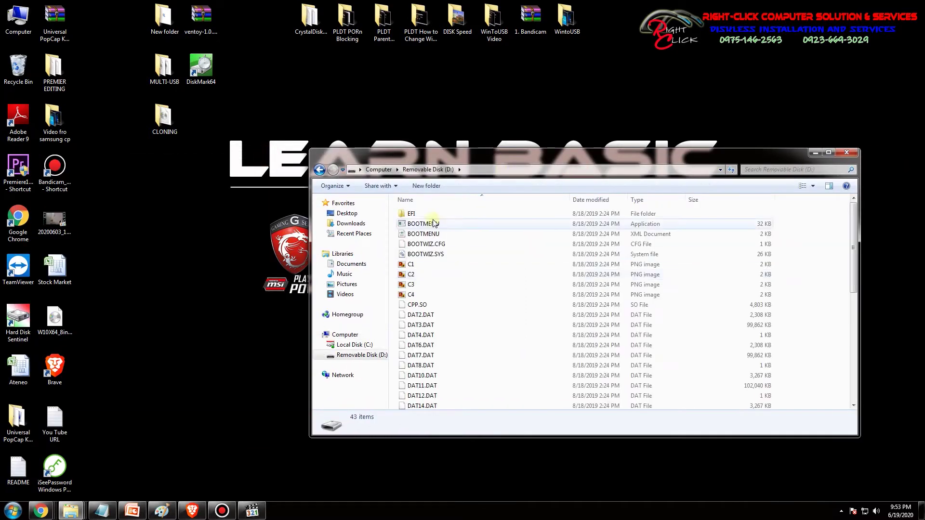
{"action": "scroll", "coordinate": [426, 290], "scroll_direction": "down", "scroll_amount": 5}
{"action": "scroll", "coordinate": [428, 293], "scroll_direction": "up", "scroll_amount": 5}
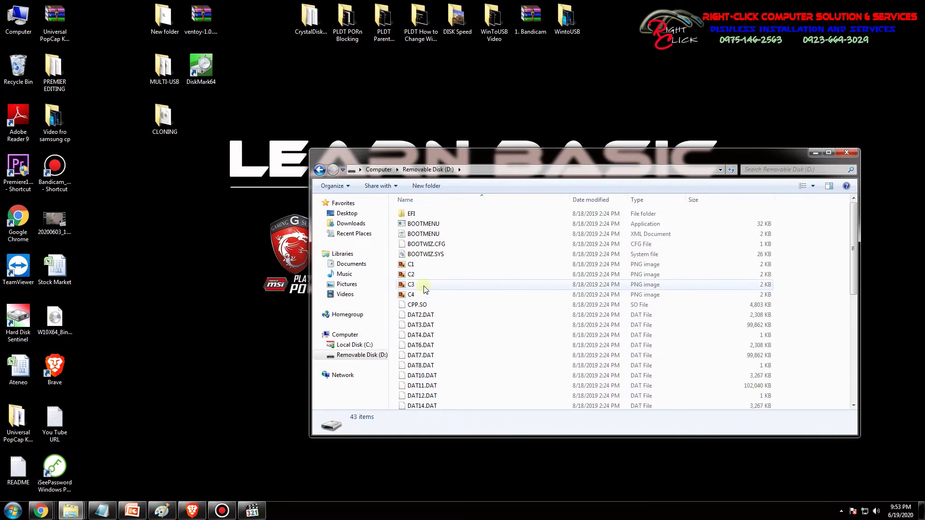
{"action": "left_click", "coordinate": [318, 170]}
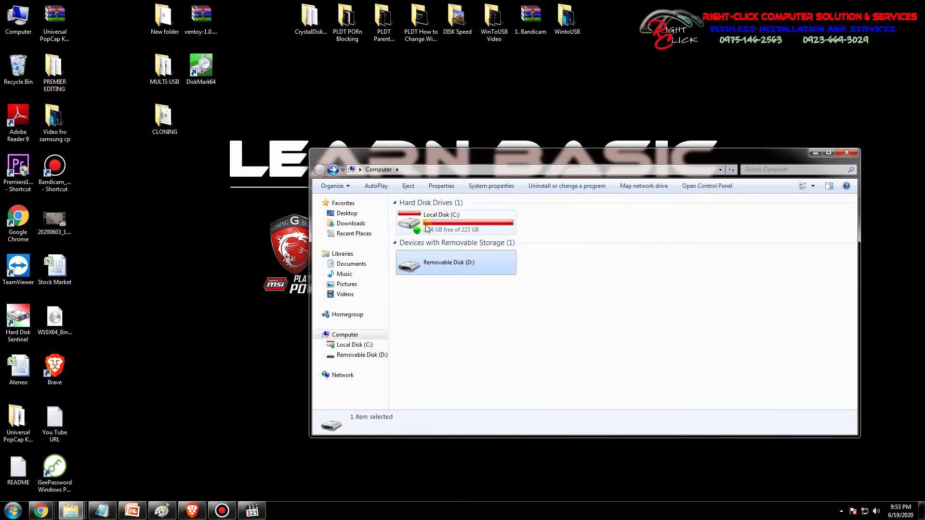
Step: Open the desktop's CLONING folder, arrange it beside the Computer window, and select the RightCLICK_Computer_Solutions_AcronisTrueImage2020 disc image
{"action": "double_click", "coordinate": [164, 118]}
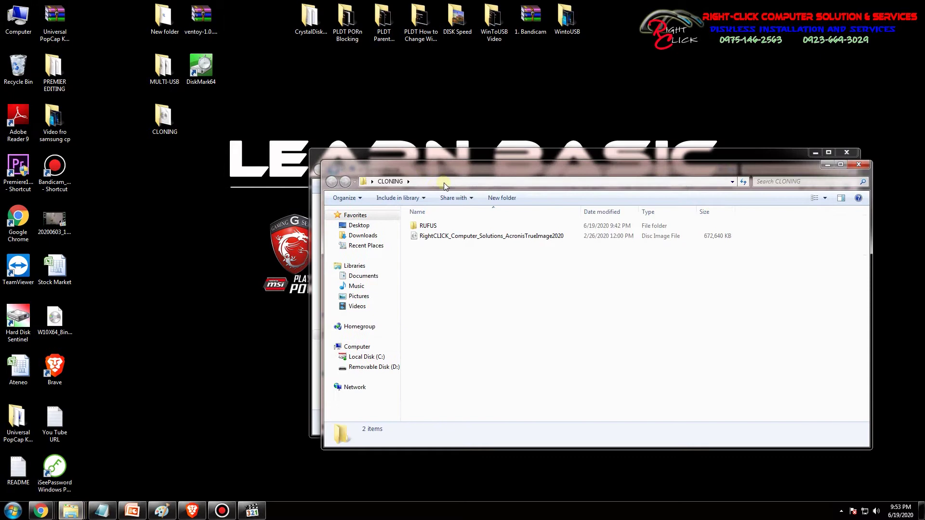
{"action": "left_click_drag", "start_coordinate": [455, 167], "coordinate": [585, 242]}
{"action": "left_click_drag", "start_coordinate": [578, 153], "coordinate": [441, 142]}
{"action": "left_click", "coordinate": [808, 344]}
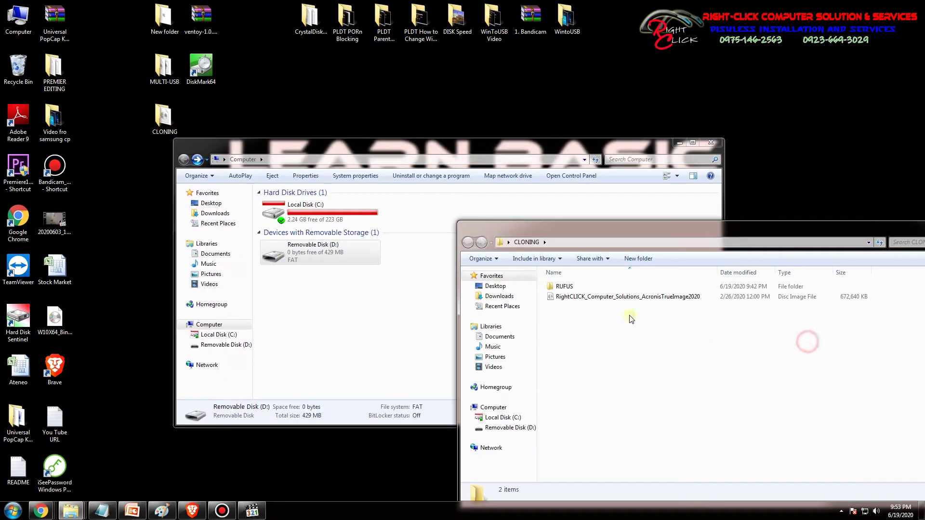
{"action": "left_click", "coordinate": [614, 297]}
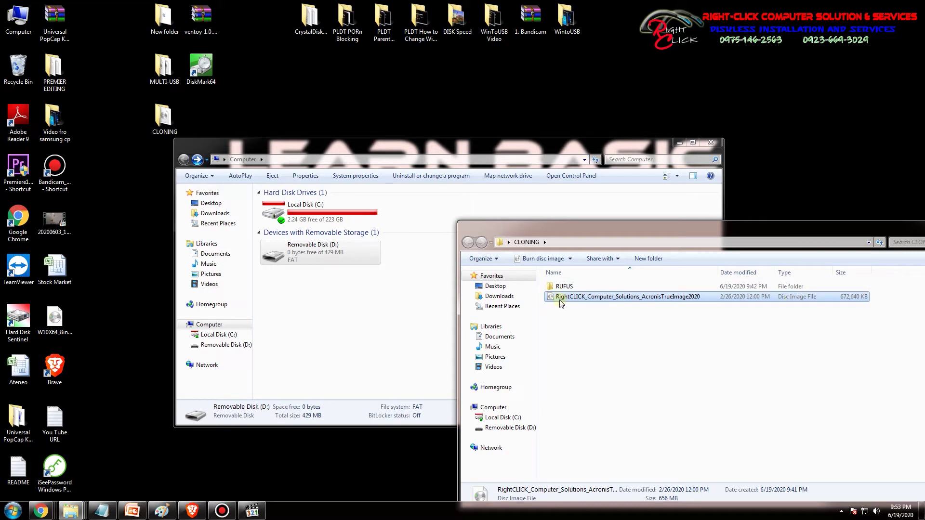
Step: Review the contents of Removable Disk (D:) again, go back to Computer, and bring the CLONING window forward
{"action": "double_click", "coordinate": [332, 249]}
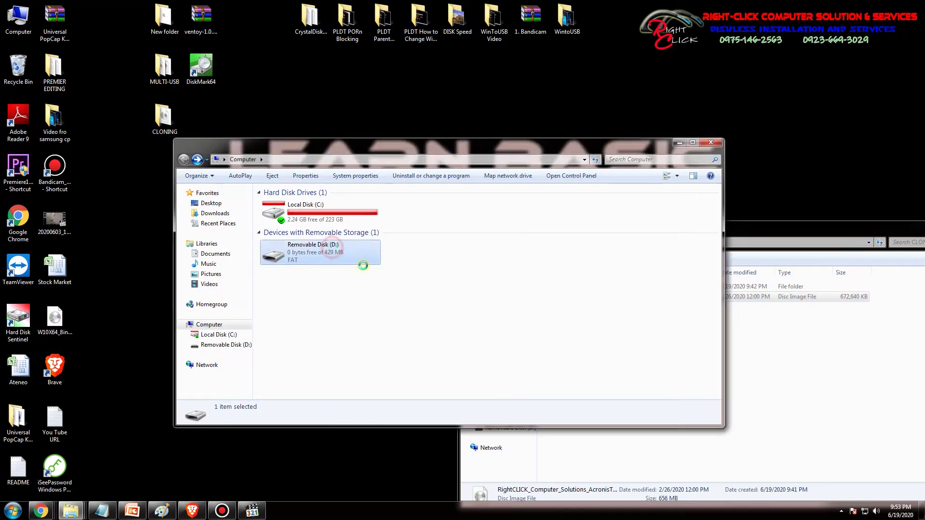
{"action": "scroll", "coordinate": [294, 313], "scroll_direction": "down", "scroll_amount": 5}
{"action": "scroll", "coordinate": [294, 314], "scroll_direction": "up", "scroll_amount": 3}
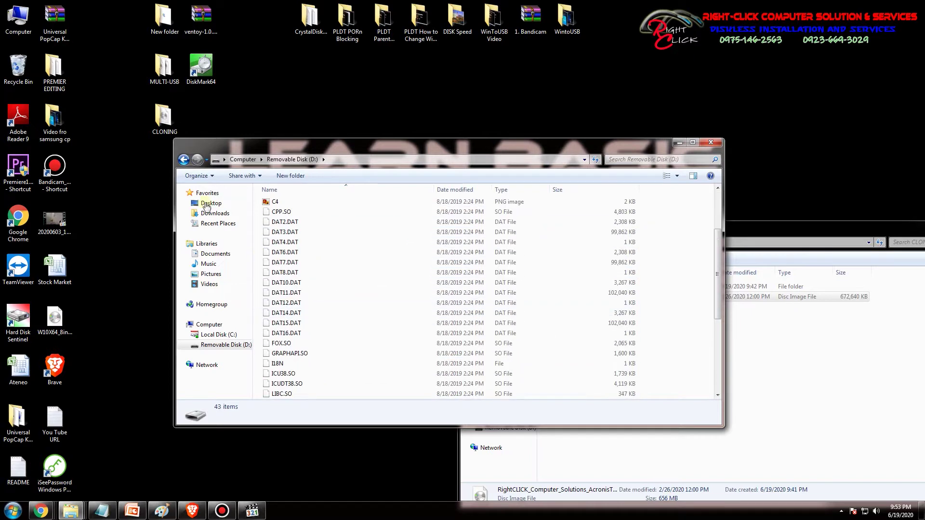
{"action": "left_click", "coordinate": [183, 159]}
{"action": "left_click", "coordinate": [768, 355]}
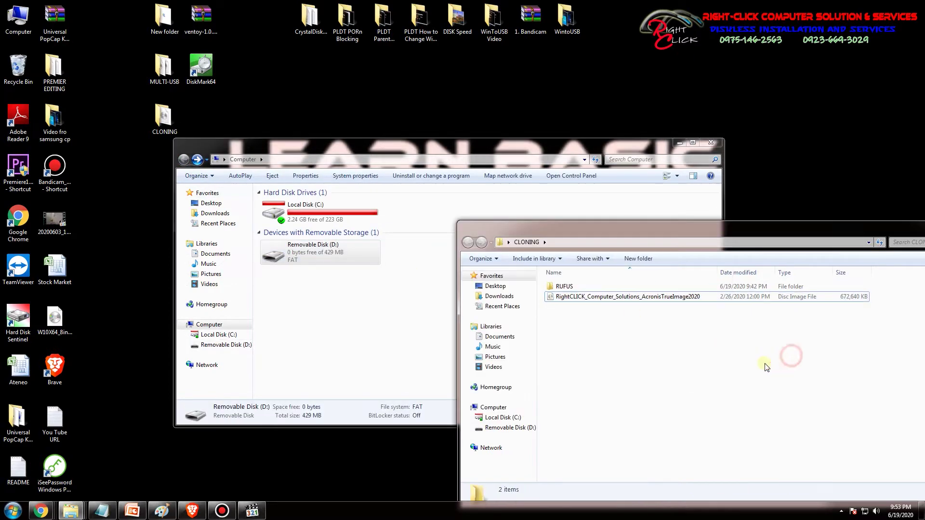
Step: Check the RUFUS folder inside CLONING, reposition both Explorer windows, and close the CLONING window
{"action": "double_click", "coordinate": [564, 286]}
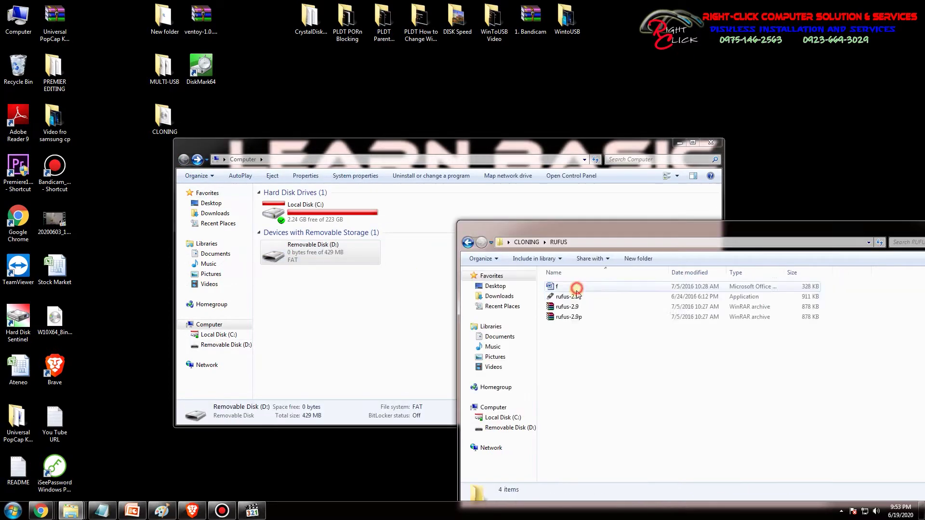
{"action": "left_click", "coordinate": [466, 244]}
{"action": "left_click_drag", "start_coordinate": [481, 227], "coordinate": [340, 192]}
{"action": "left_click_drag", "start_coordinate": [475, 145], "coordinate": [440, 120]}
{"action": "left_click", "coordinate": [767, 292]}
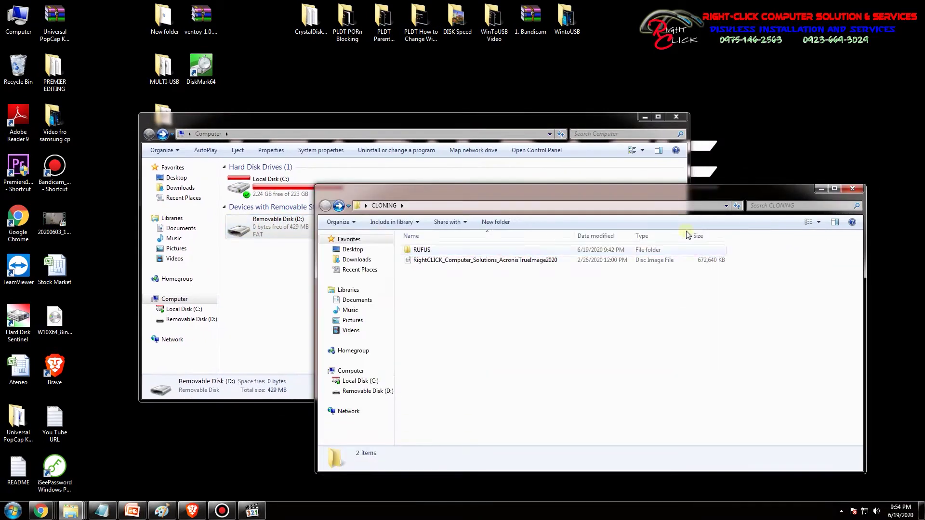
{"action": "left_click", "coordinate": [852, 189]}
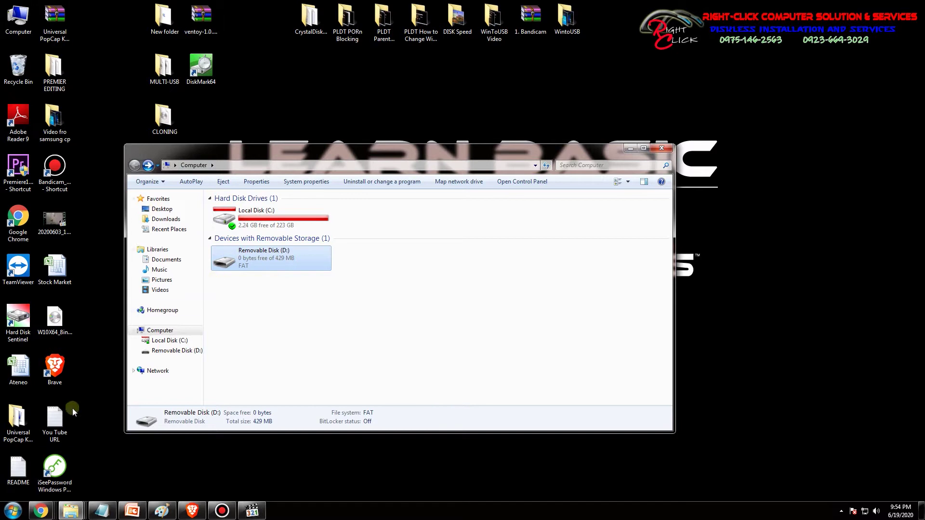
Step: View the Learn Basic channel's uploaded videos in Chrome, minimise the browser, and briefly view the desktop's CLONING folder
{"action": "mouse_move", "coordinate": [41, 511]}
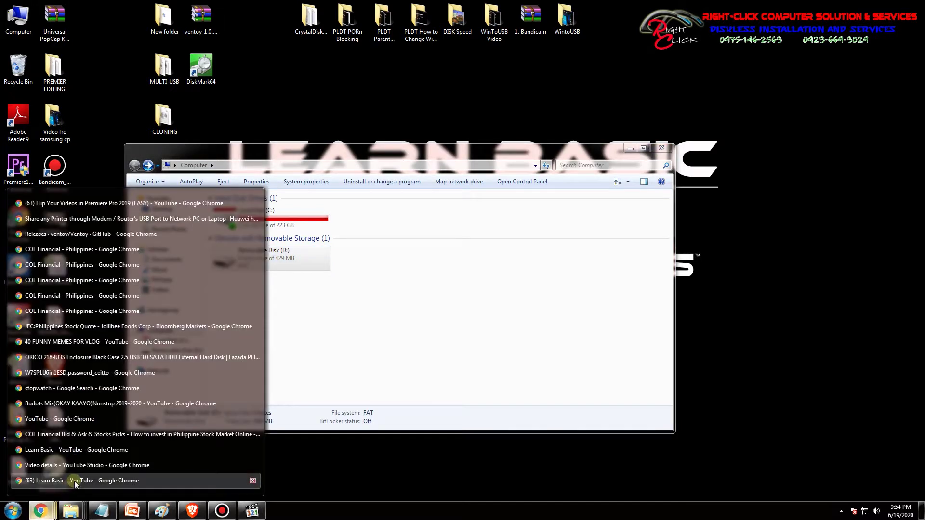
{"action": "left_click", "coordinate": [74, 480]}
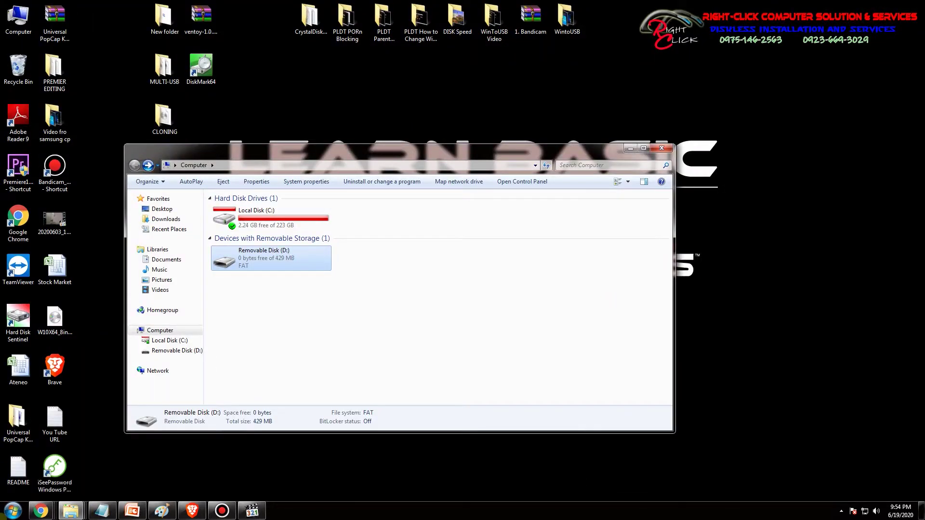
{"action": "mouse_move", "coordinate": [41, 510]}
{"action": "left_click", "coordinate": [88, 482]}
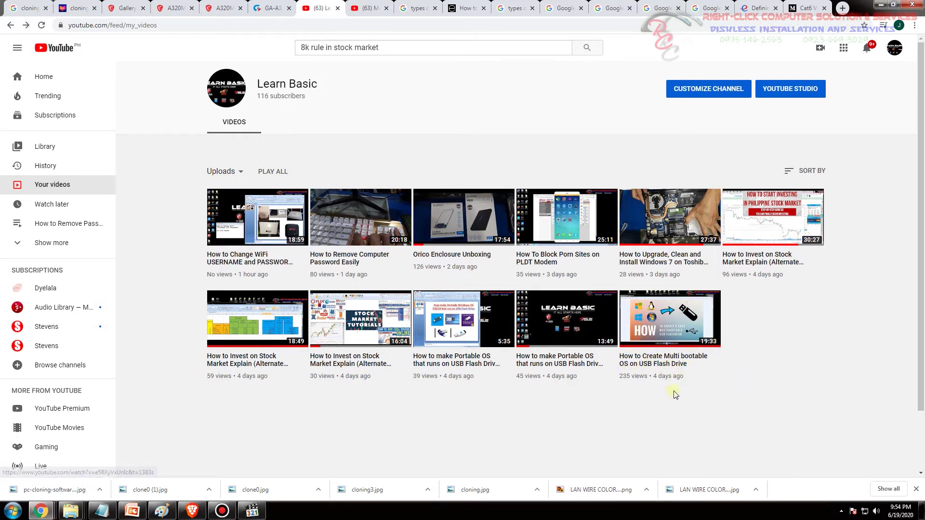
{"action": "left_click", "coordinate": [882, 5]}
{"action": "double_click", "coordinate": [164, 115]}
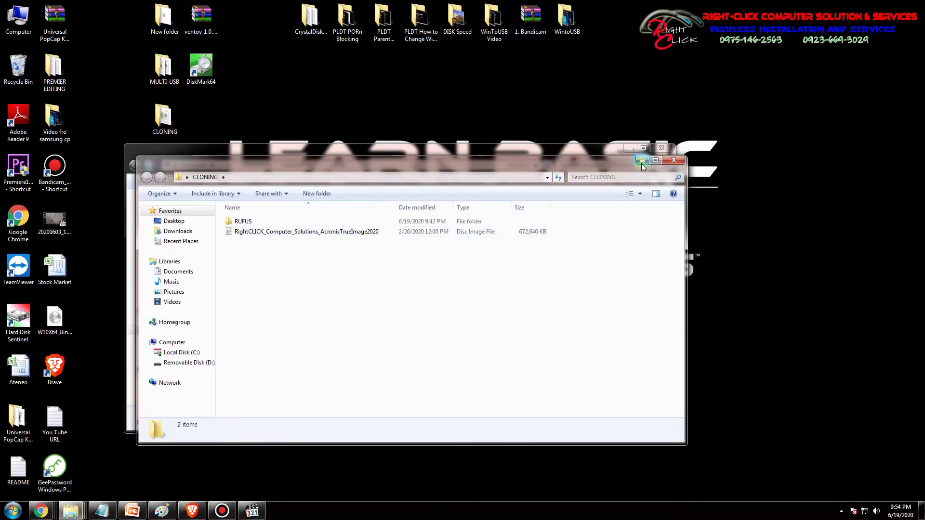
{"action": "left_click", "coordinate": [642, 163]}
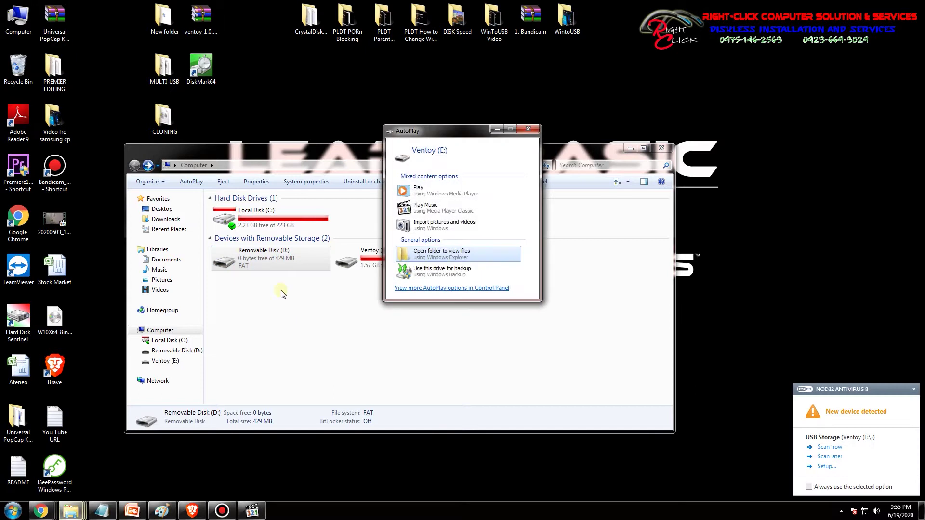
Step: Dismiss AutoPlay, open the Ventoy (E:) drive, and arrange it beside a second Computer window
{"action": "left_click", "coordinate": [536, 127]}
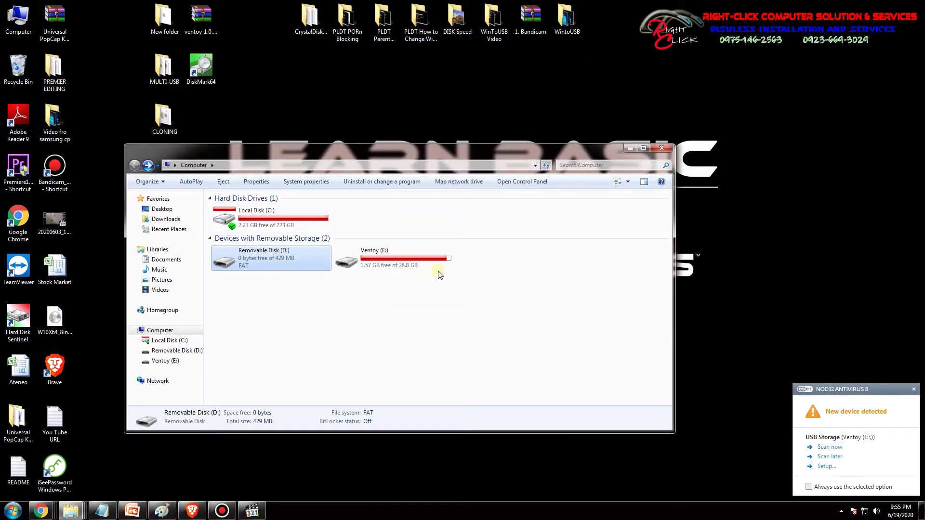
{"action": "left_click", "coordinate": [413, 264]}
{"action": "double_click", "coordinate": [412, 265]}
{"action": "left_click_drag", "start_coordinate": [419, 152], "coordinate": [593, 78]}
{"action": "double_click", "coordinate": [18, 18]}
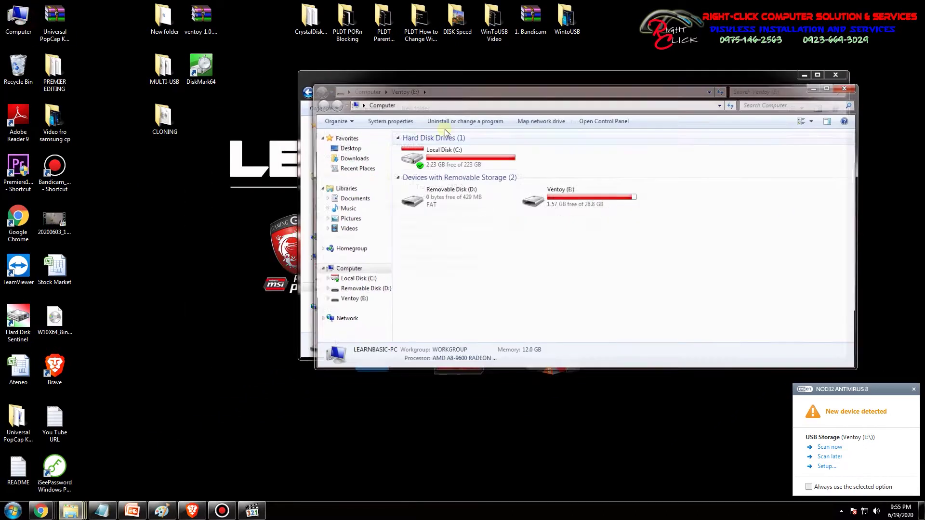
{"action": "left_click_drag", "start_coordinate": [484, 86], "coordinate": [553, 111]}
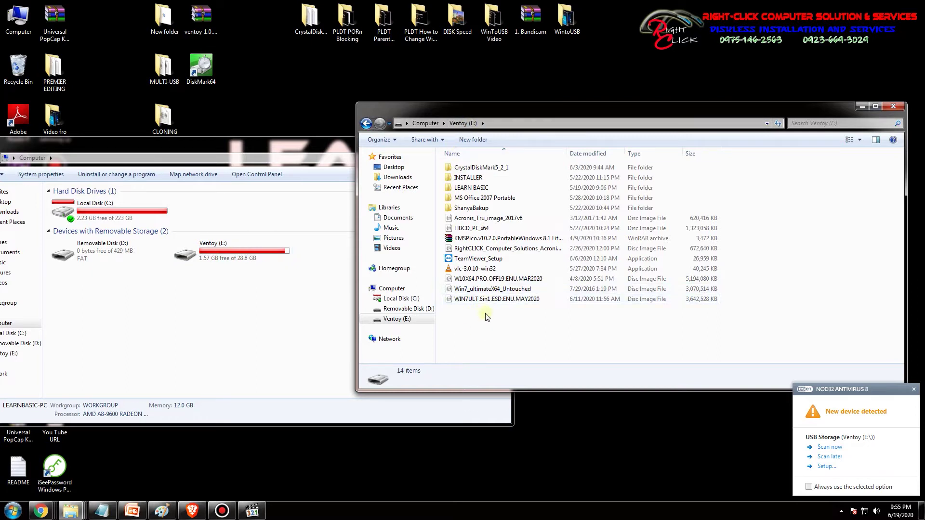
Step: Examine the Windows 7, Windows 10 and Acronis disc images on Ventoy (E:), widening the Name column to show full file names
{"action": "left_click", "coordinate": [486, 300]}
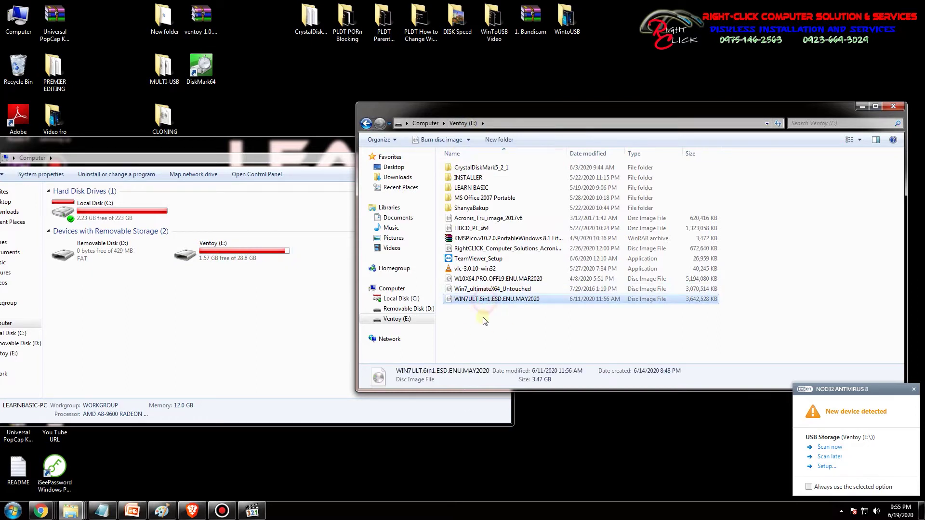
{"action": "left_click", "coordinate": [487, 289]}
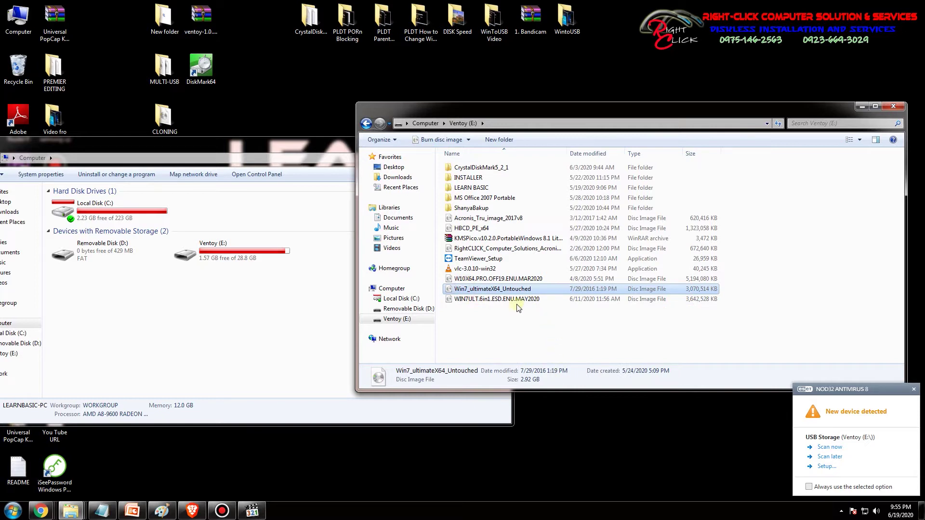
{"action": "left_click", "coordinate": [484, 279]}
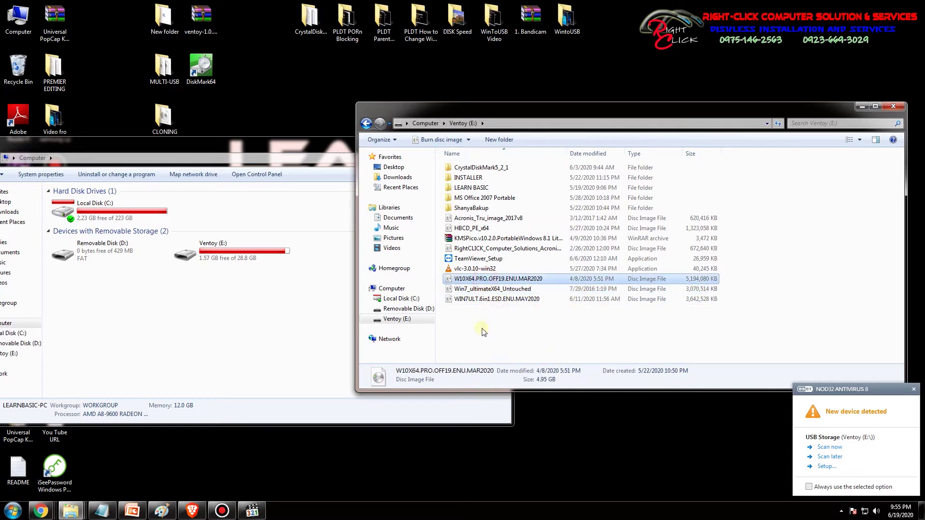
{"action": "left_click", "coordinate": [489, 249]}
{"action": "left_click_drag", "start_coordinate": [566, 153], "coordinate": [637, 159]}
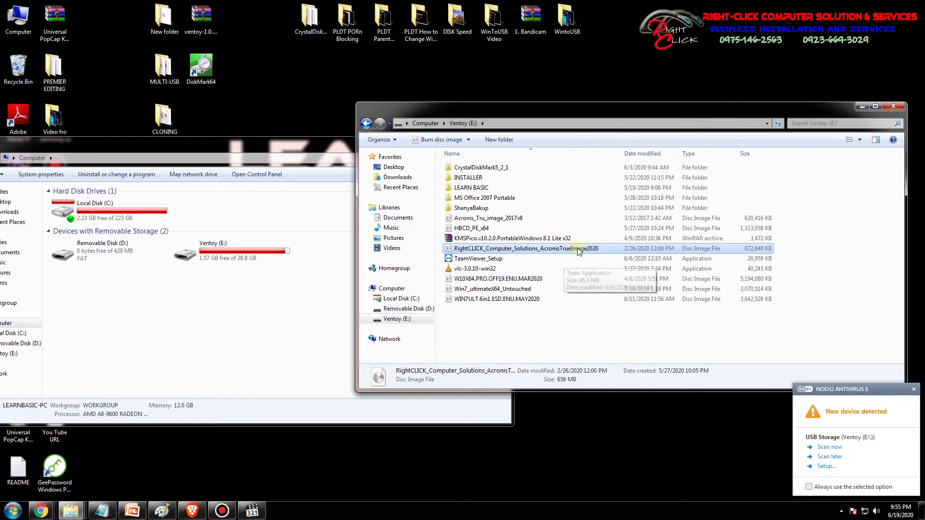
Step: Open the CLONING folder below the Ventoy (E:) window and select its Acronis disc image to compare with the Ventoy copy
{"action": "double_click", "coordinate": [164, 120]}
{"action": "left_click_drag", "start_coordinate": [372, 167], "coordinate": [442, 335]}
{"action": "right_click", "coordinate": [396, 400]}
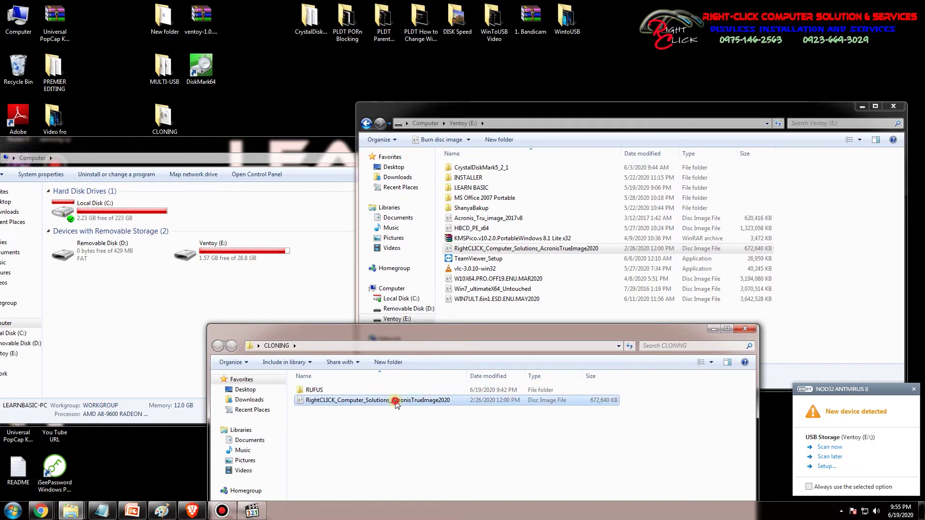
{"action": "left_click", "coordinate": [653, 112]}
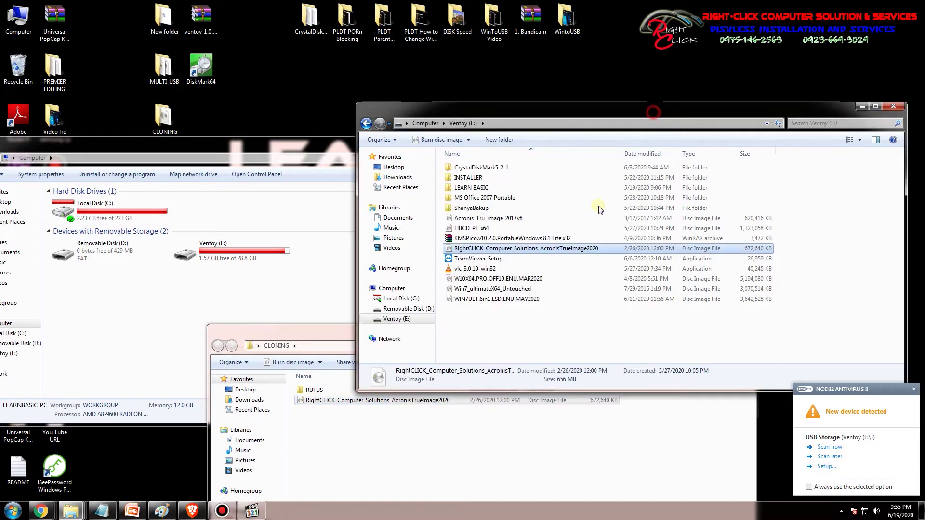
{"action": "left_click_drag", "start_coordinate": [335, 332], "coordinate": [353, 387]}
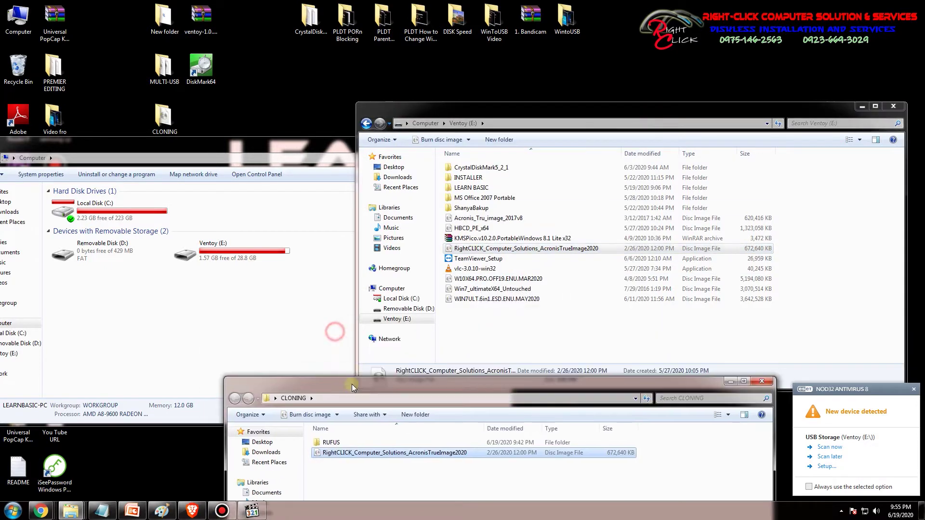
Step: Compare the drives in Computer with the contents of Ventoy (E:), including its LEARN BASIC folder, and return to the Ventoy file list
{"action": "left_click", "coordinate": [366, 123]}
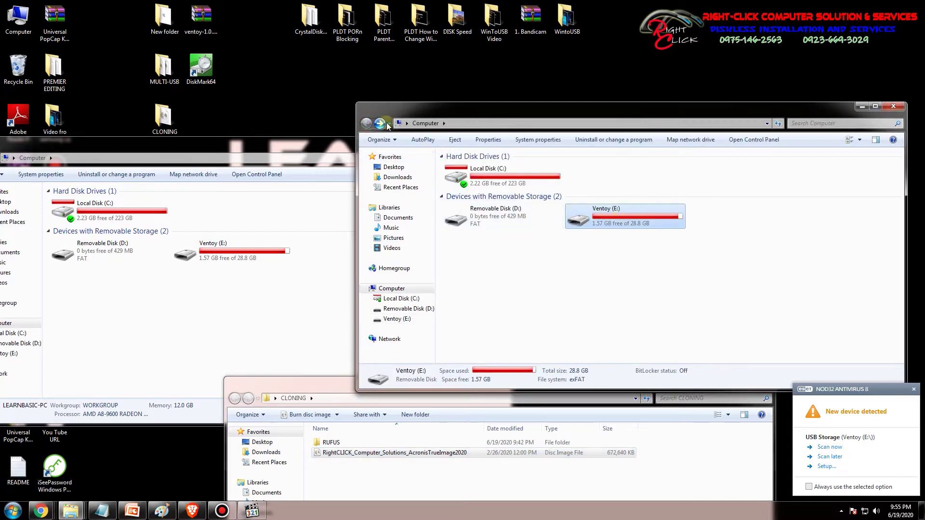
{"action": "double_click", "coordinate": [597, 216]}
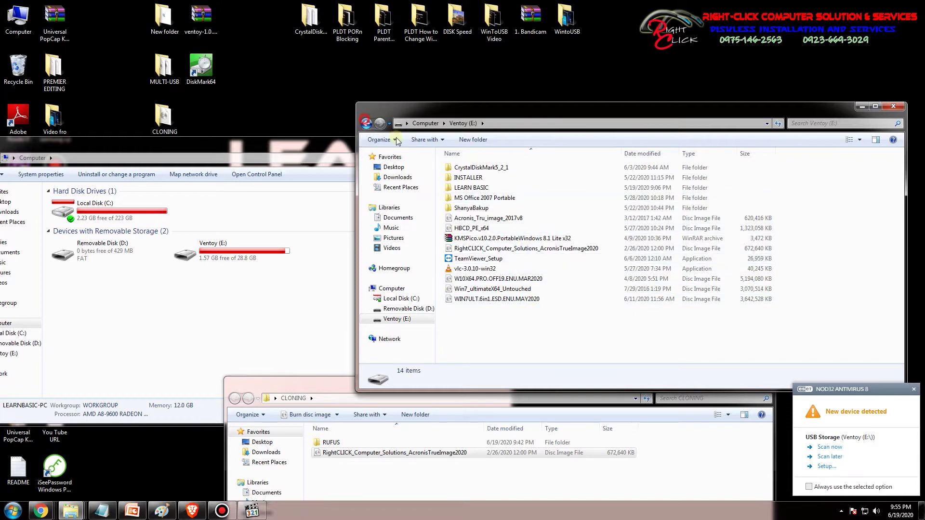
{"action": "left_click", "coordinate": [366, 123]}
{"action": "left_click", "coordinate": [379, 124]}
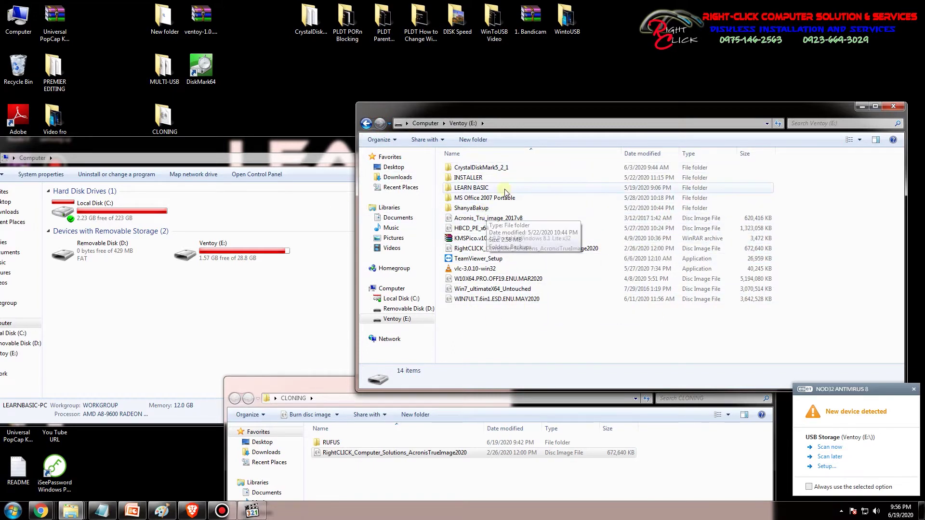
{"action": "double_click", "coordinate": [474, 187]}
{"action": "left_click", "coordinate": [366, 123]}
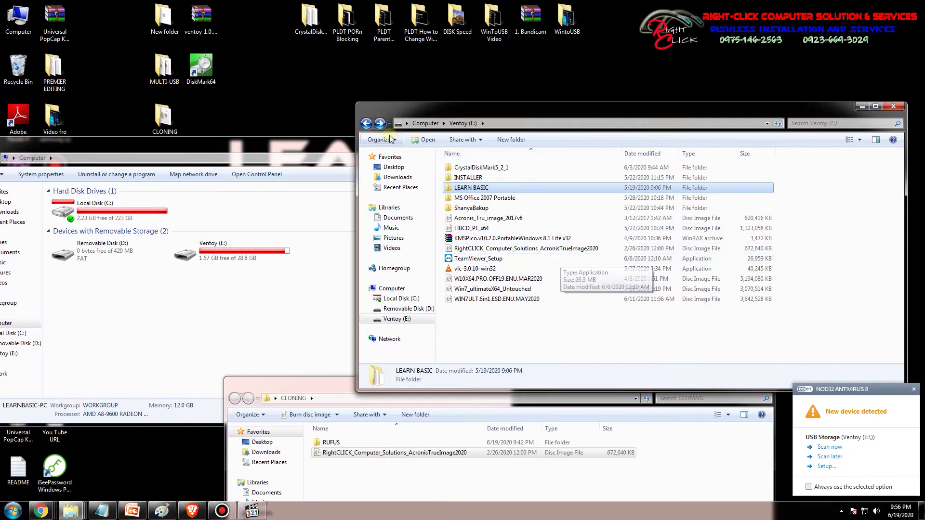
{"action": "left_click", "coordinate": [366, 123]}
{"action": "double_click", "coordinate": [619, 215]}
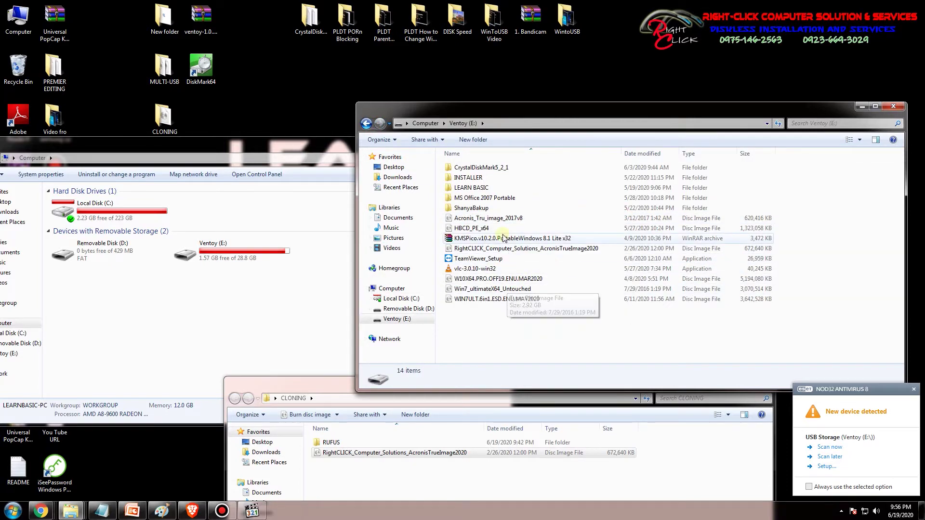
Step: Switch to Chrome and bring up the Learn Basic YouTube channel window
{"action": "mouse_move", "coordinate": [41, 510]}
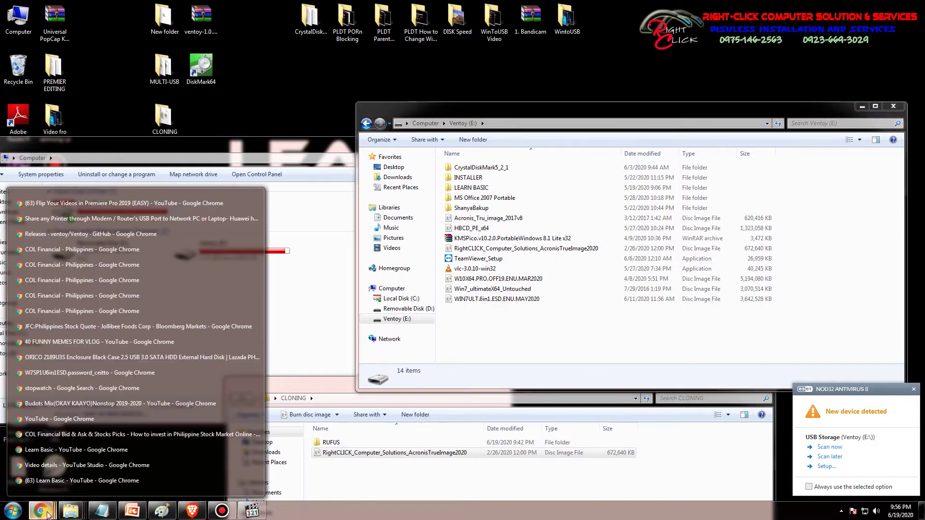
{"action": "left_click", "coordinate": [107, 479]}
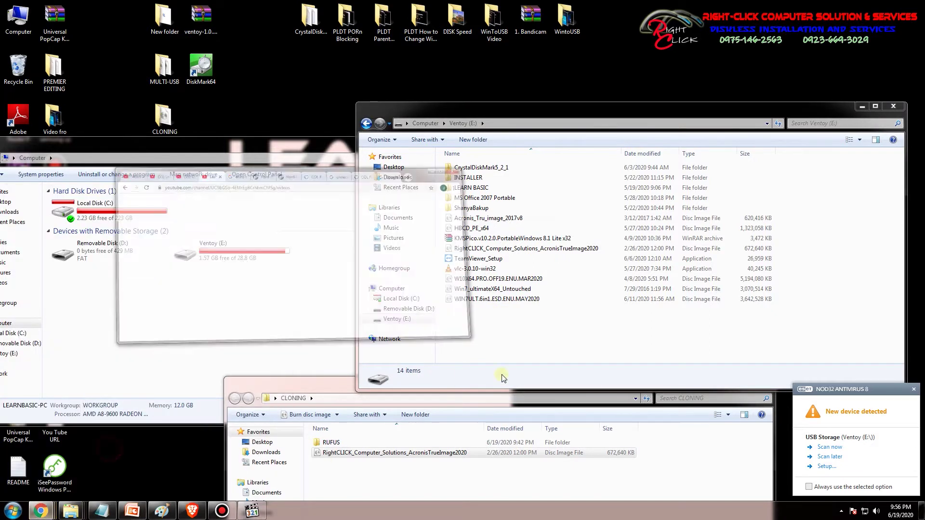
{"action": "left_click", "coordinate": [641, 14]}
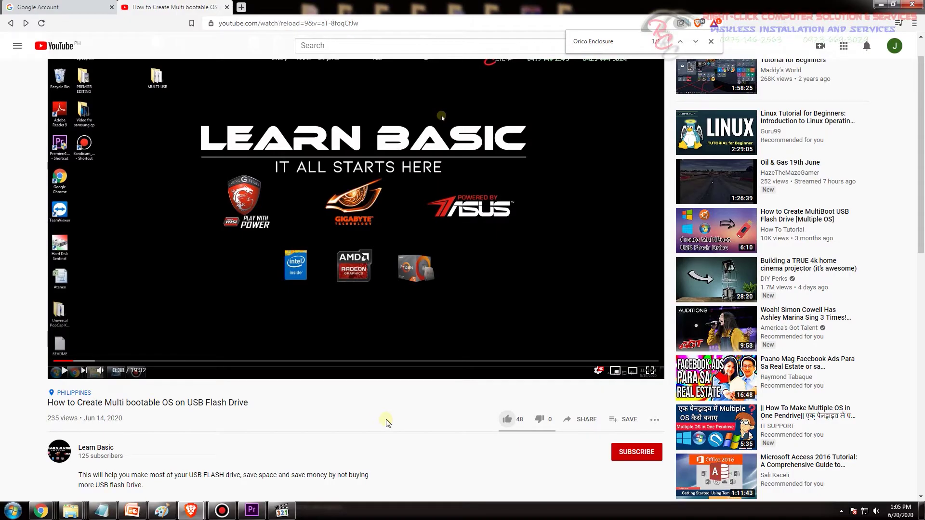
Step: Like the video on creating a multi-bootable OS flash drive, subscribe to Learn Basic and turn on the channel's notifications
{"action": "left_click", "coordinate": [506, 422]}
{"action": "left_click", "coordinate": [624, 454]}
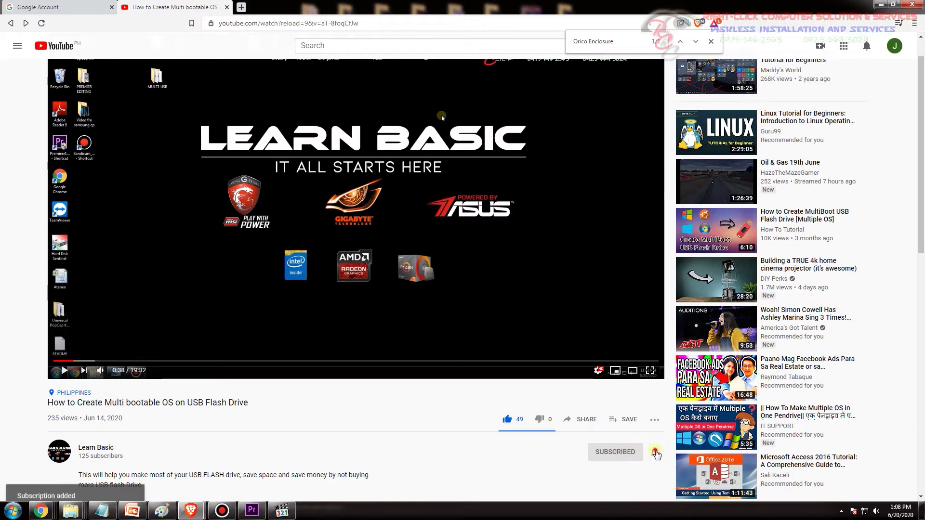
{"action": "left_click", "coordinate": [654, 452]}
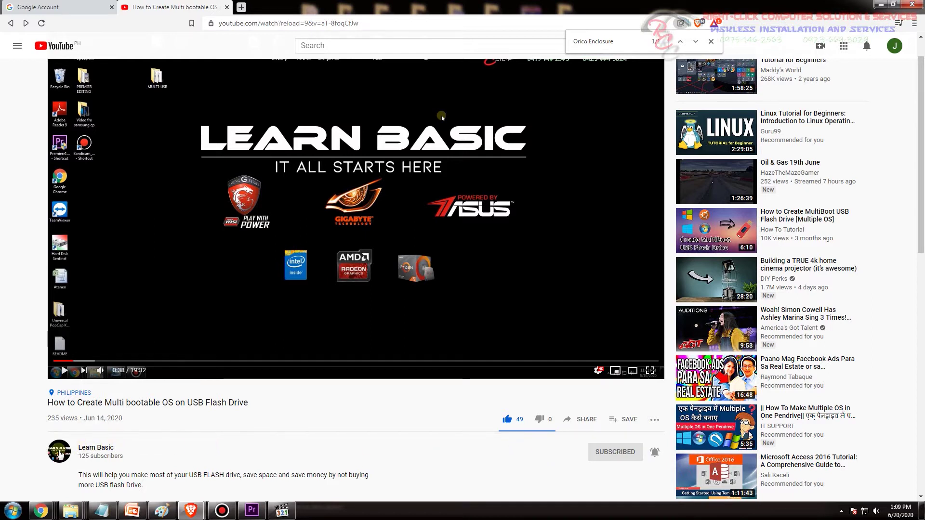
Step: View the list of uploaded videos on the Learn Basic channel and minimize the browser
{"action": "left_click", "coordinate": [59, 452]}
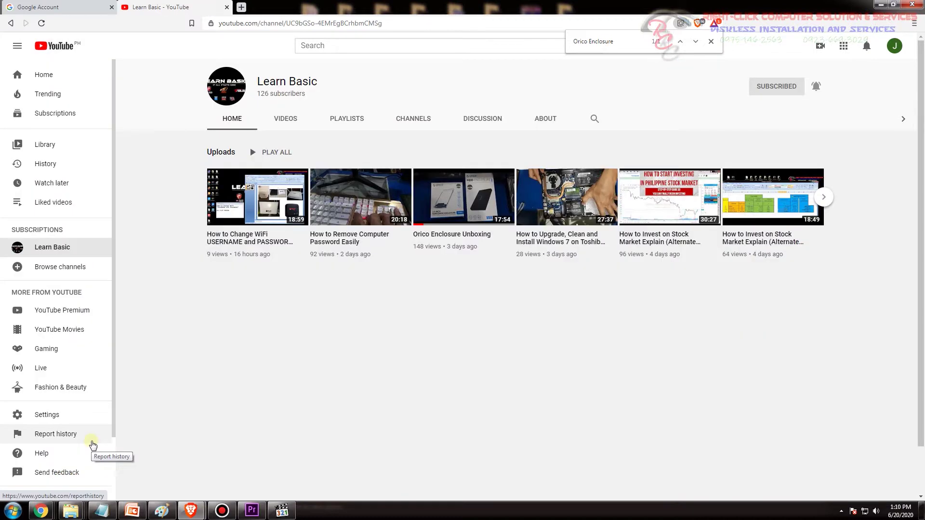
{"action": "left_click", "coordinate": [285, 119]}
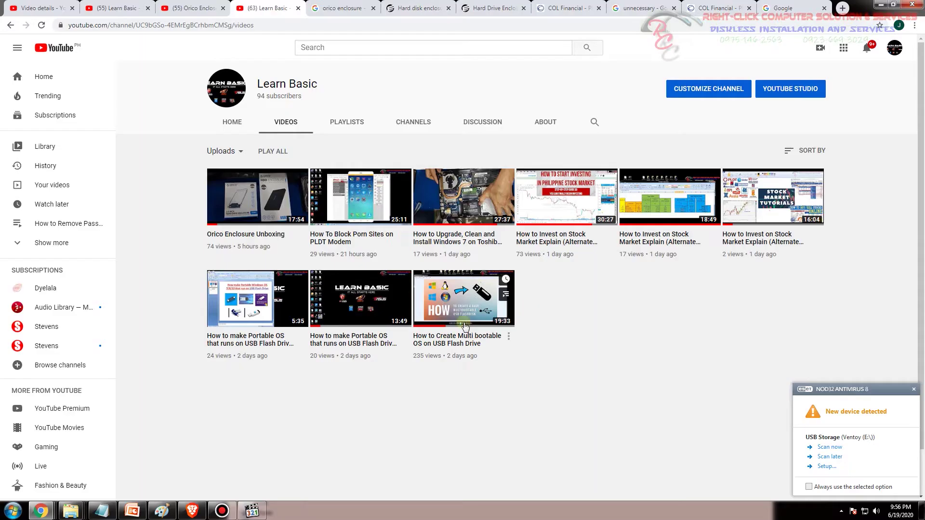
{"action": "left_click", "coordinate": [880, 5]}
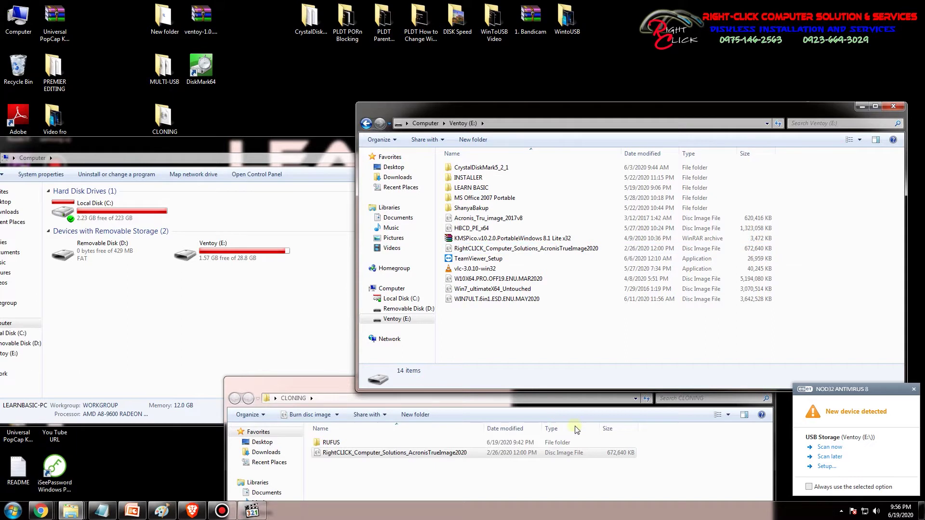
Step: Close the Ventoy (E:) and CLONING folder windows
{"action": "left_click", "coordinate": [331, 390]}
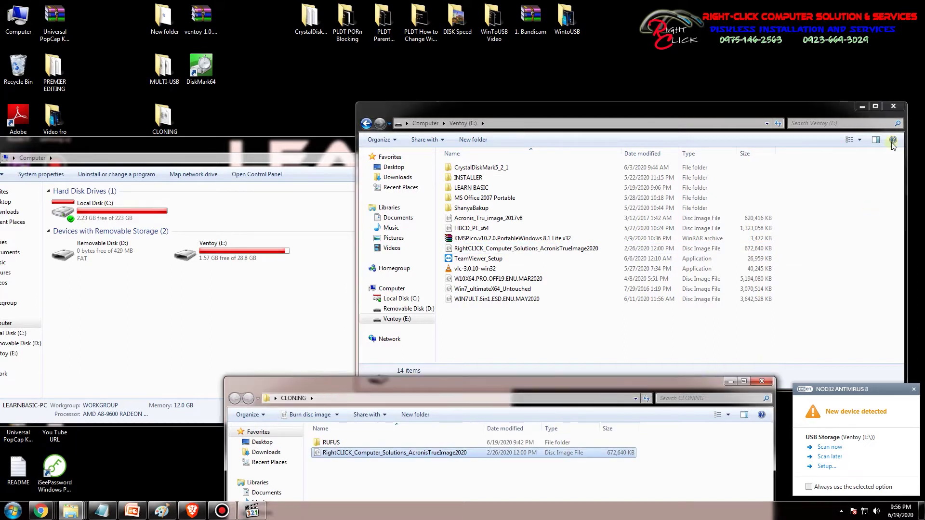
{"action": "left_click", "coordinate": [893, 106]}
{"action": "left_click", "coordinate": [761, 381]}
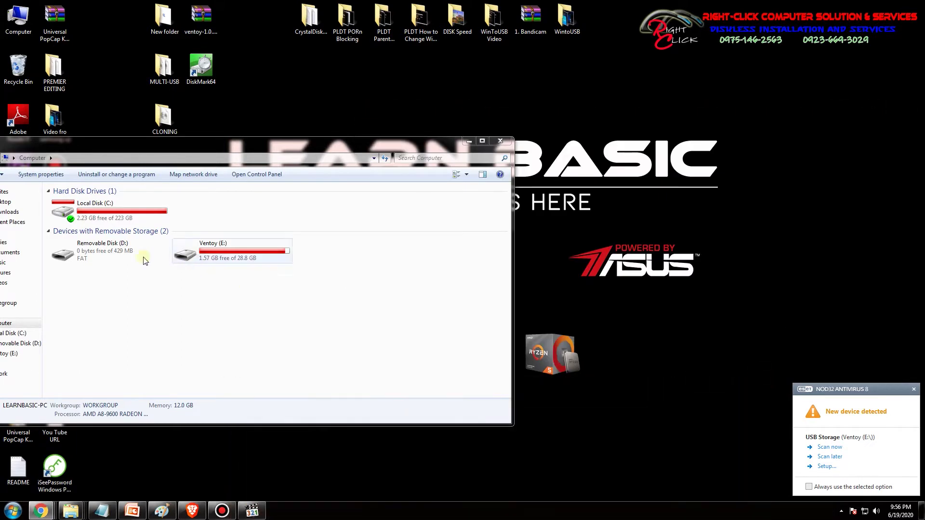
Step: Move the Computer window toward the middle of the desktop, eject Removable Disk (D:) and close the window
{"action": "left_click", "coordinate": [94, 252]}
{"action": "left_click_drag", "start_coordinate": [282, 144], "coordinate": [460, 112]}
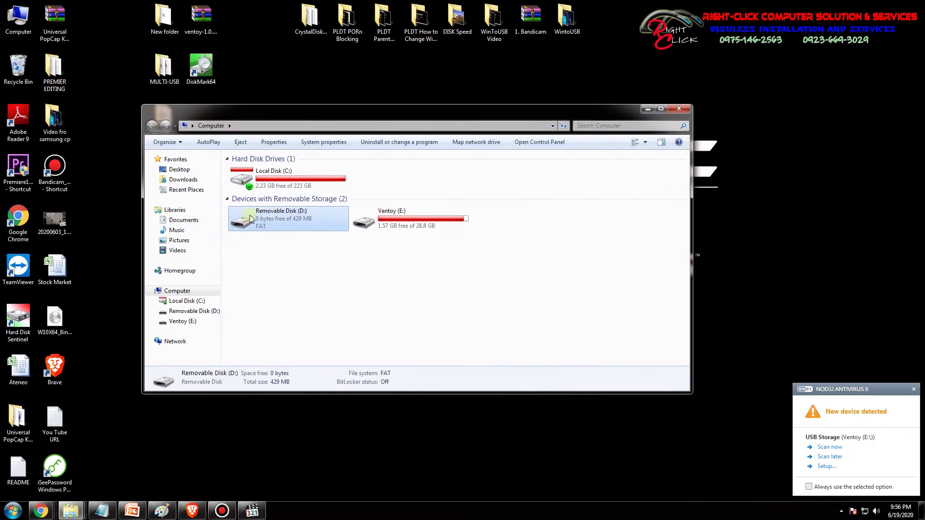
{"action": "right_click", "coordinate": [250, 217]}
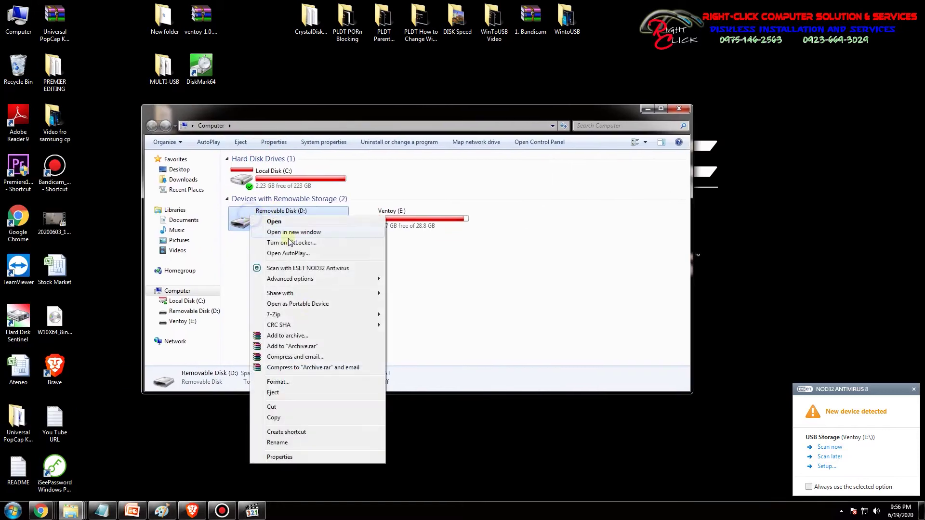
{"action": "left_click", "coordinate": [273, 393]}
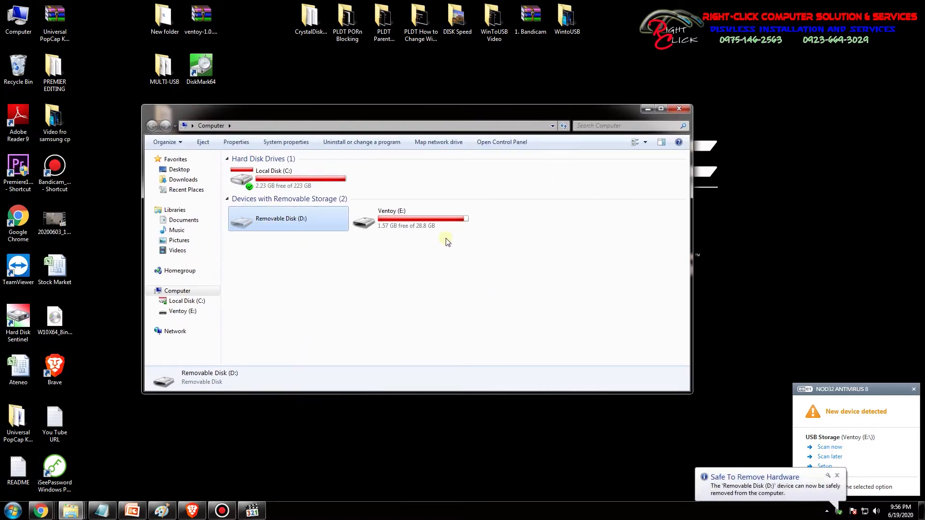
{"action": "left_click", "coordinate": [683, 114]}
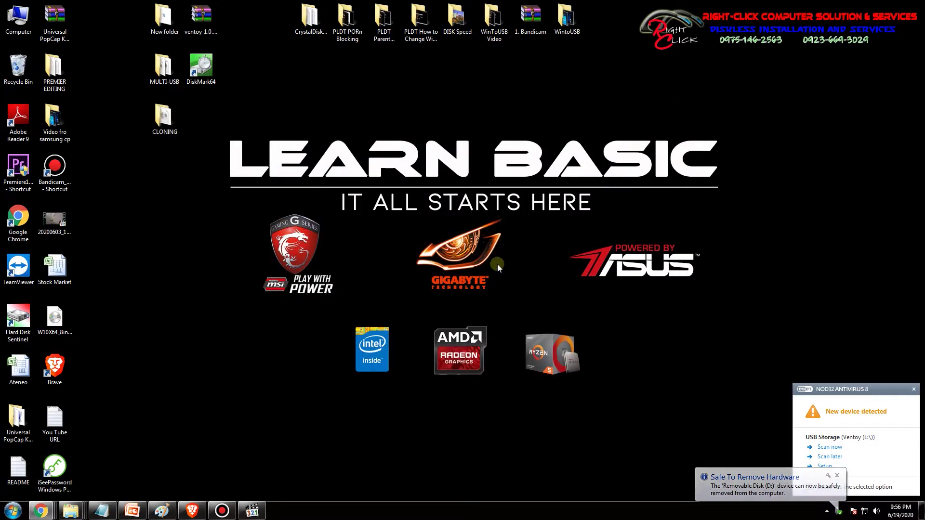